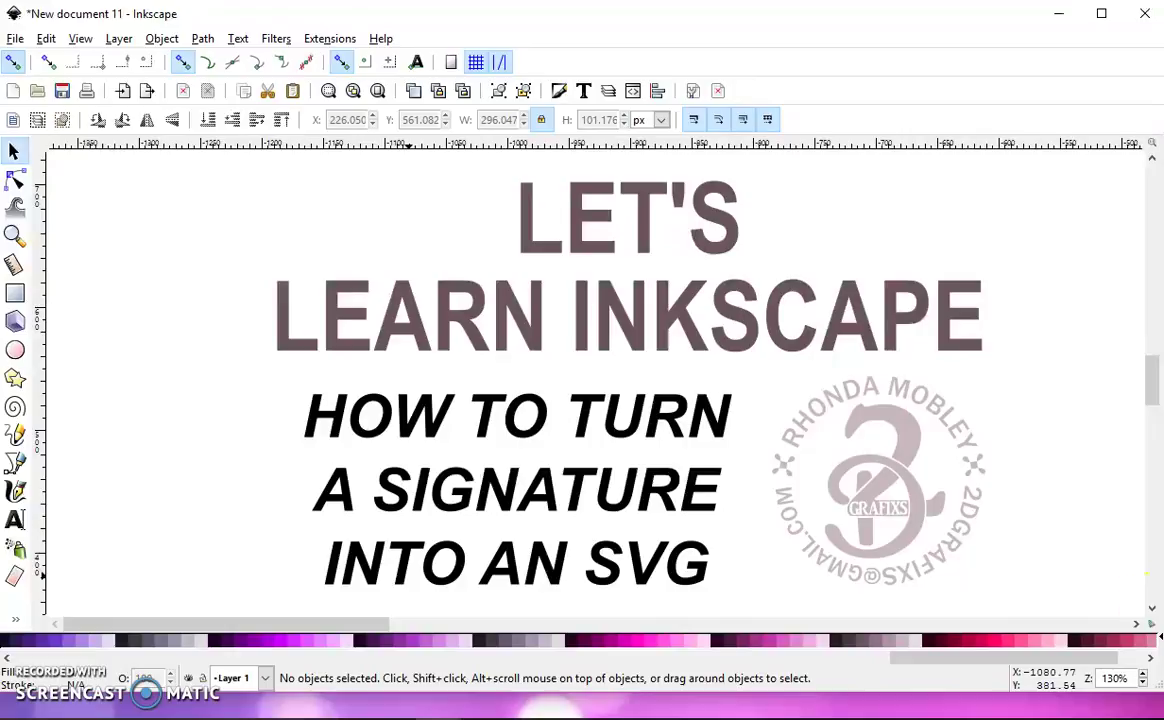
Import the signature JPG from the Desktop as an embedded image, with DPI from file and automatic rendering mode
scroll(1065, 468, "down", 2)
mouse_move(1065, 468)
left_mouse_down()
mouse_move(403, 408)
mouse_move(214, 364)
mouse_move(20, 350)
left_mouse_up()
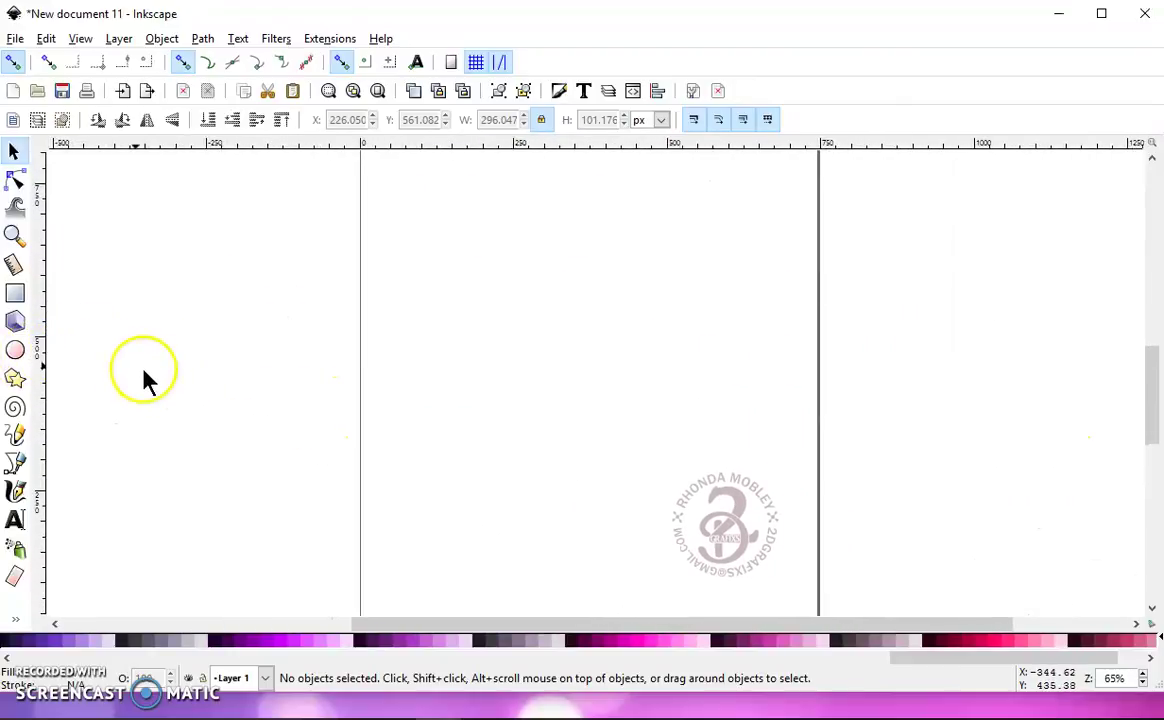
left_click(14, 39)
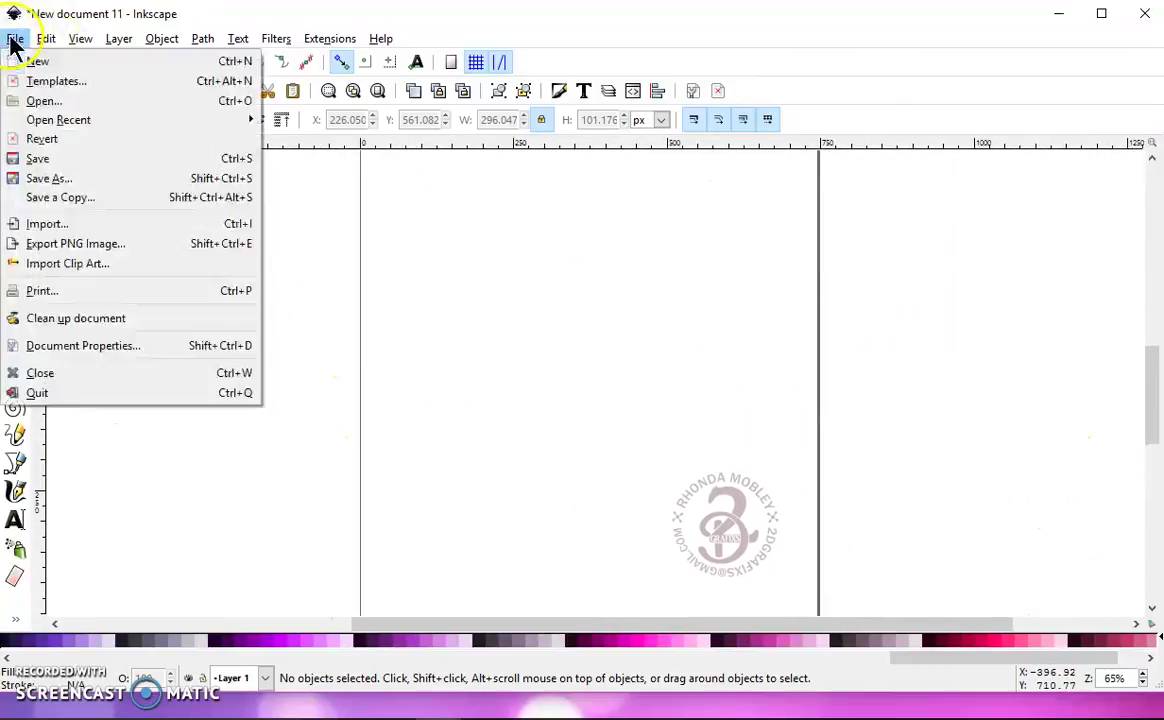
left_click(113, 224)
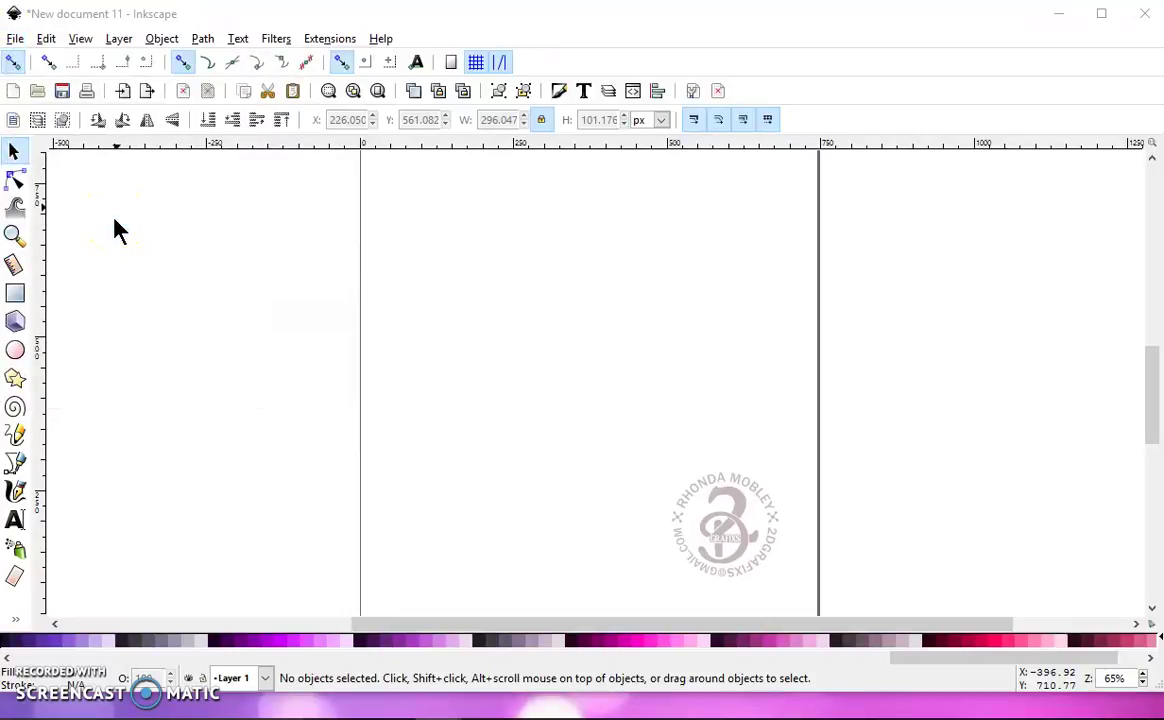
left_click_drag(496, 120, 496, 333)
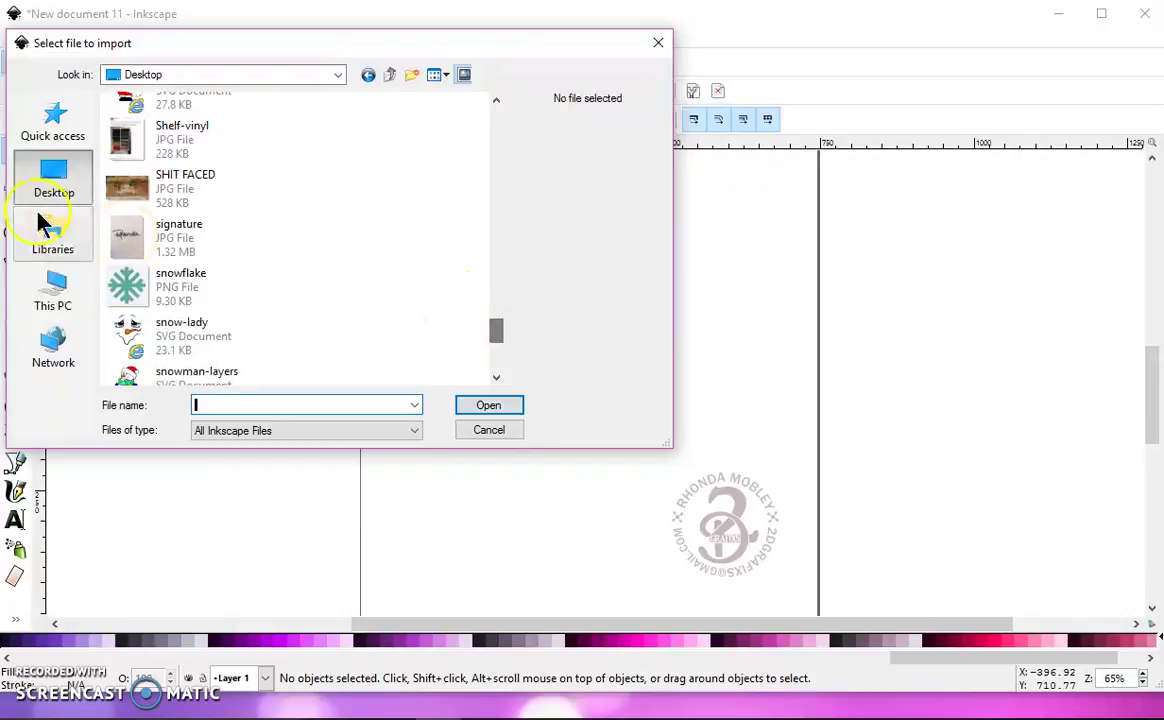
left_click(137, 236)
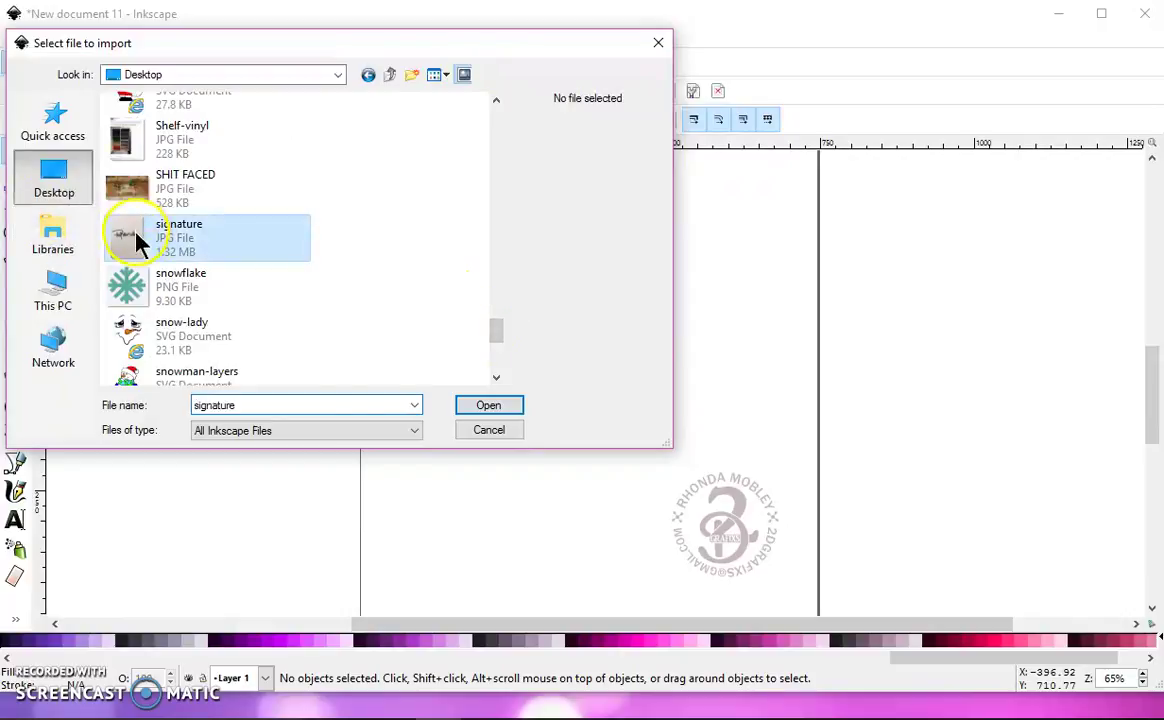
left_click(516, 410)
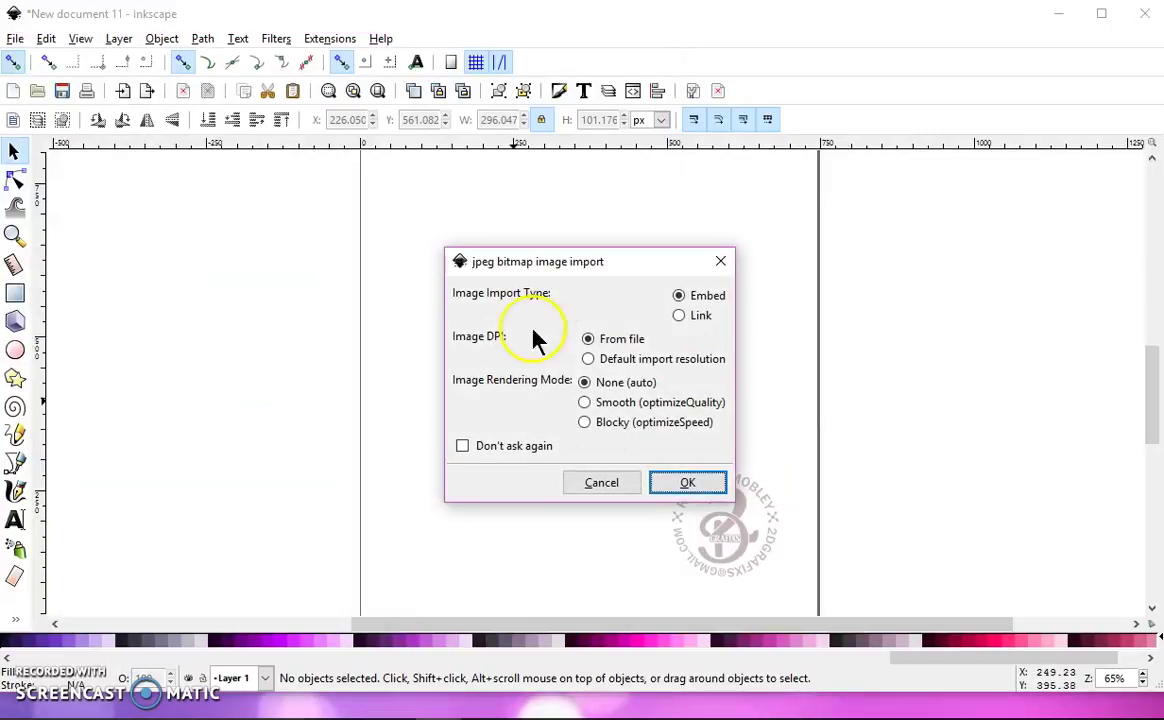
left_click(688, 483)
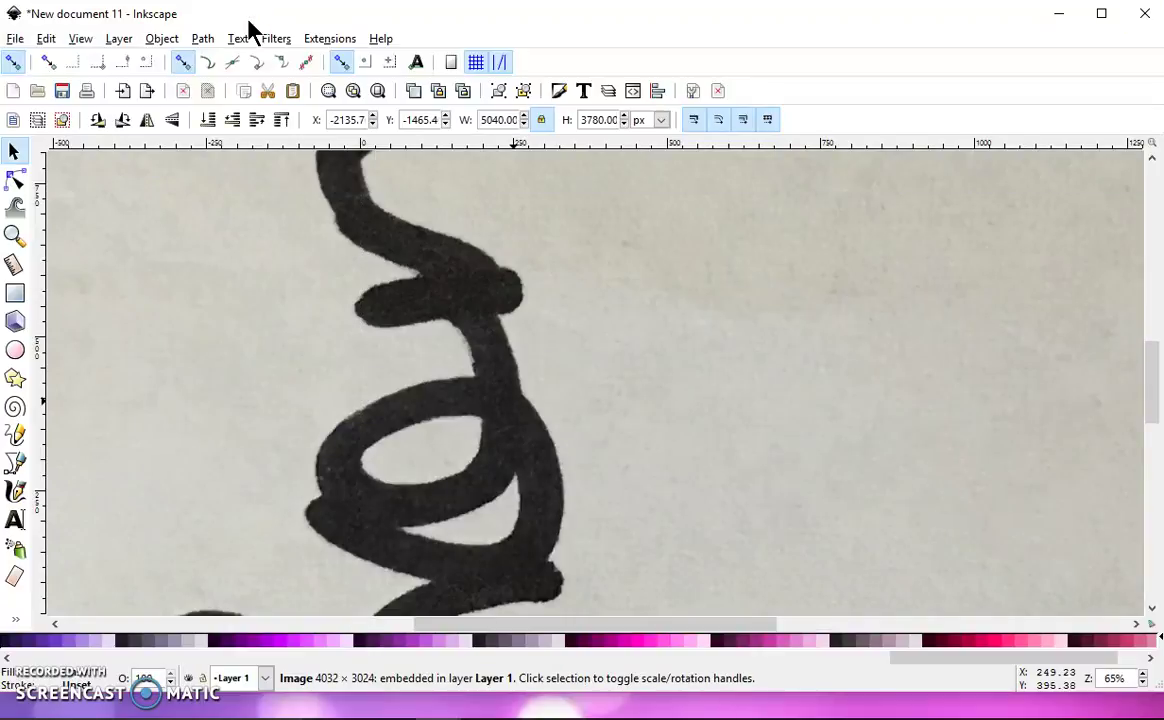
Set the imported image's width to 4 in with the width-to-height proportion locked
left_click(541, 121)
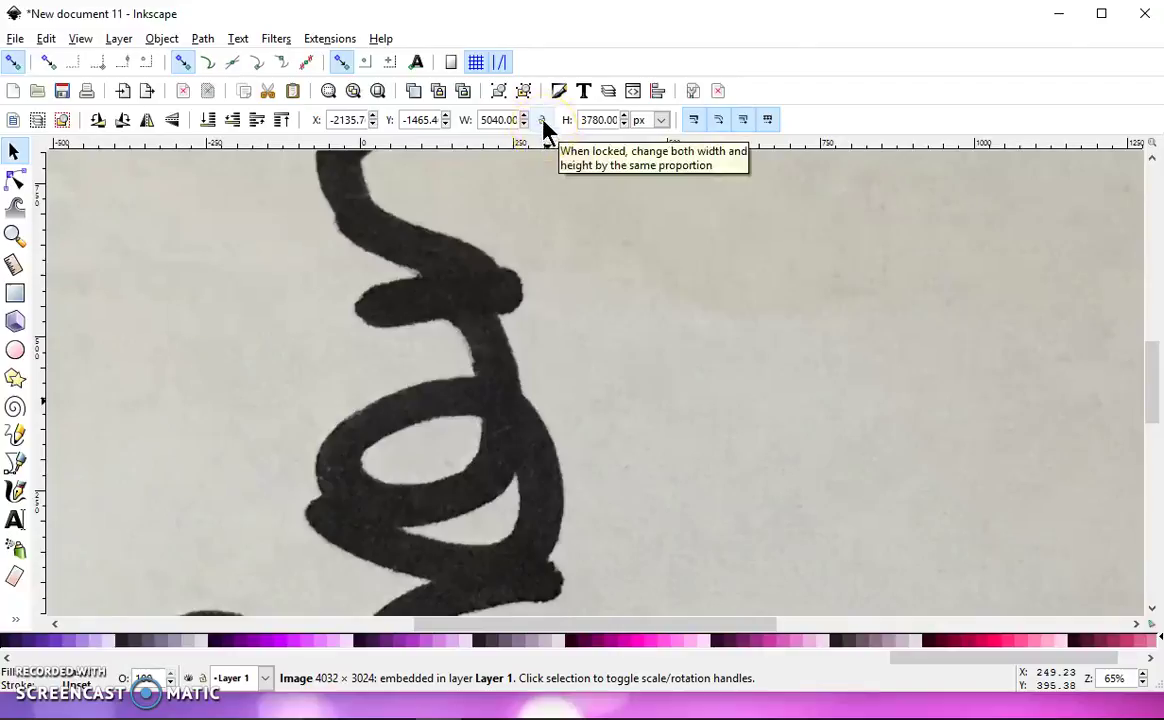
left_click(542, 121)
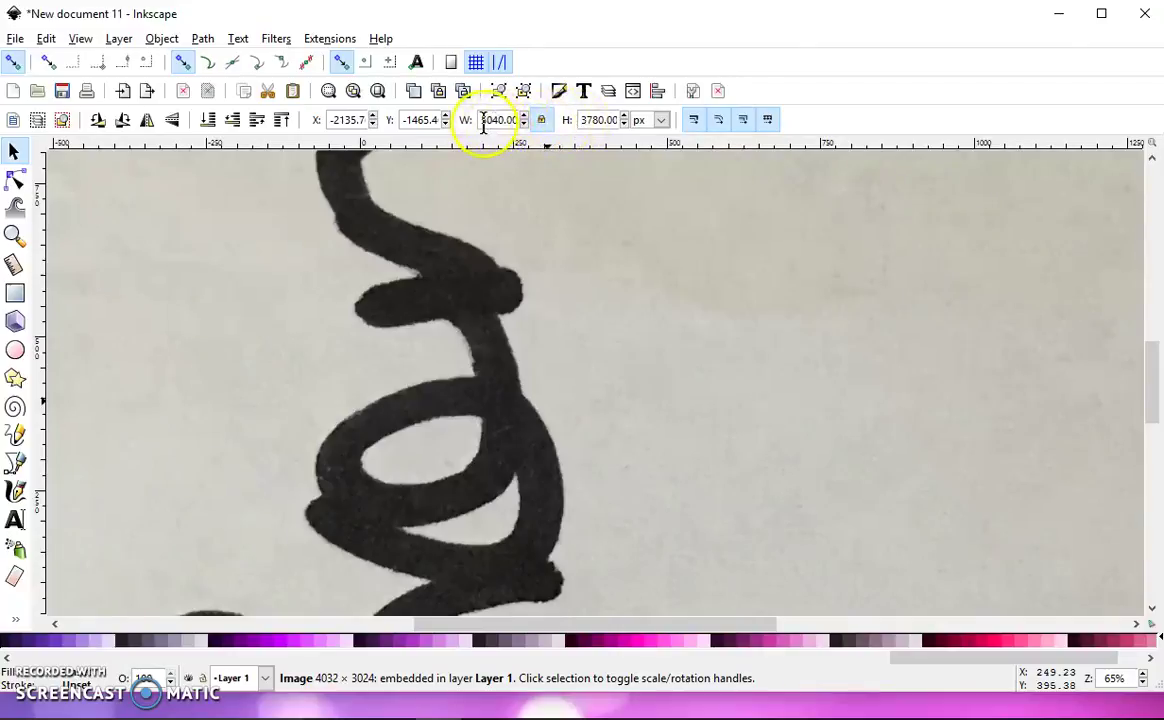
left_click_drag(483, 121, 540, 121)
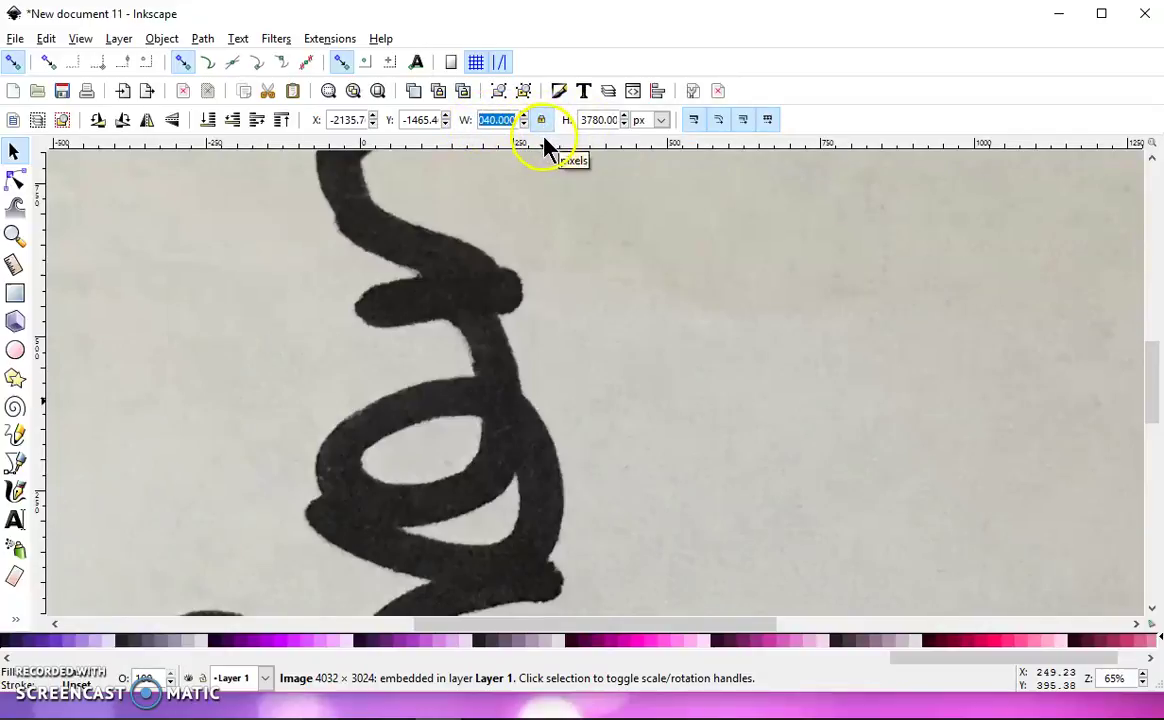
type("4")
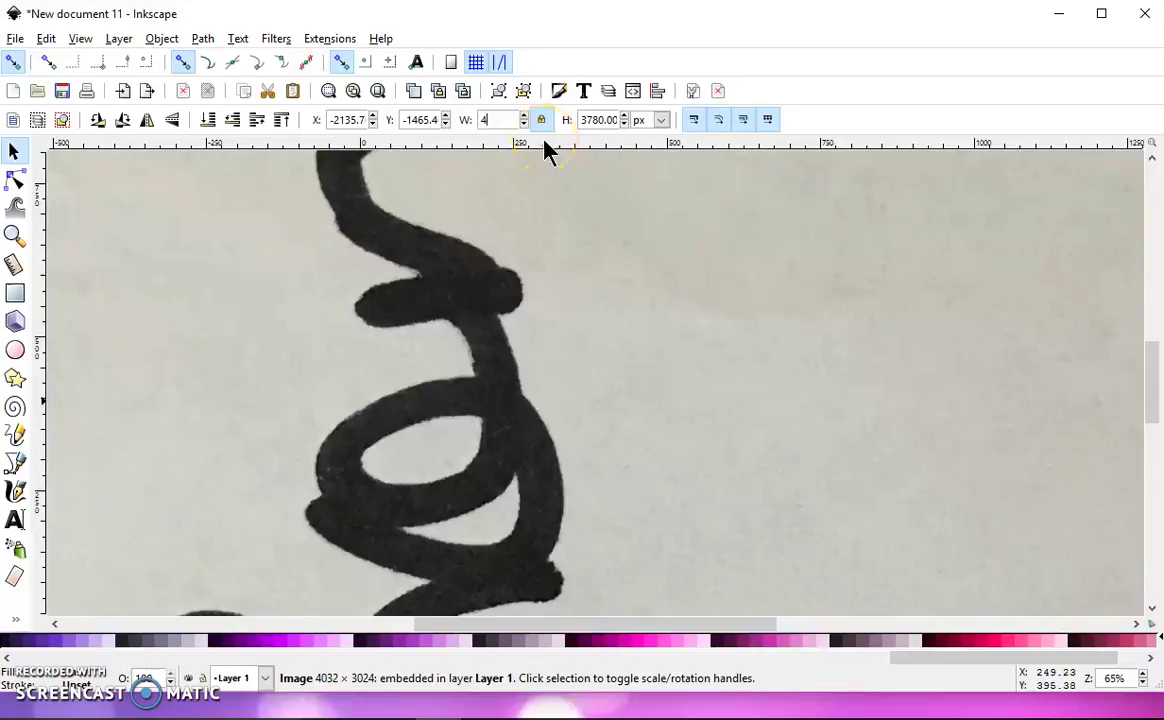
left_click(661, 121)
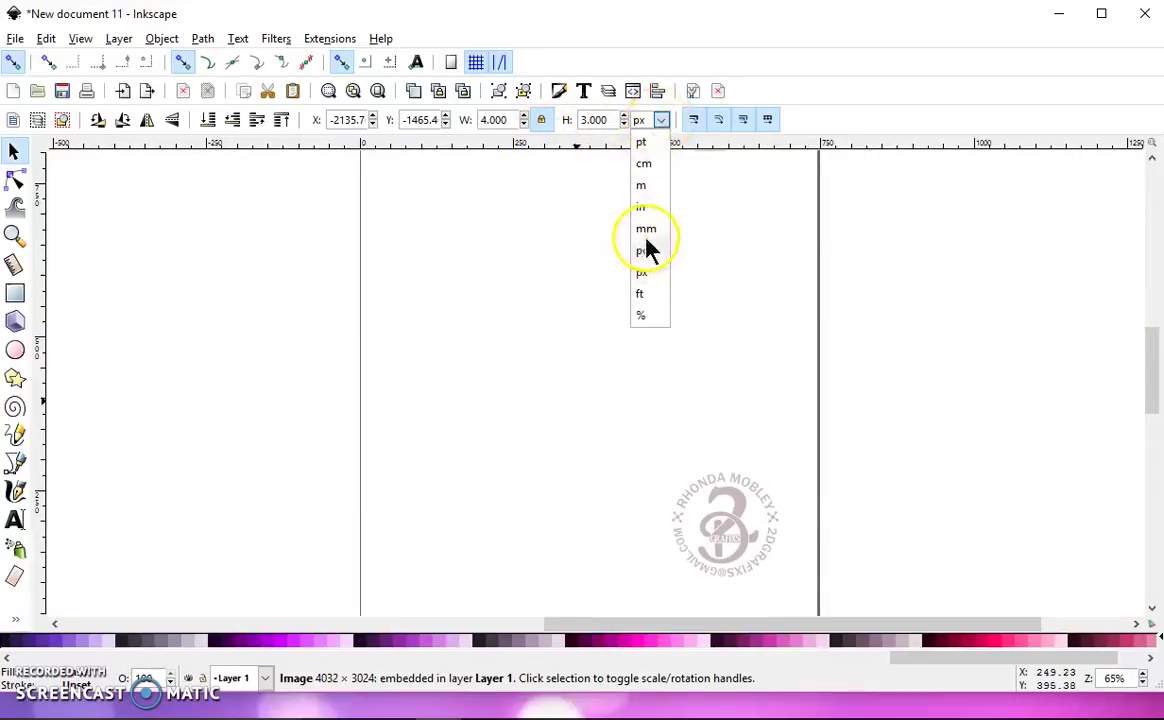
left_click(641, 207)
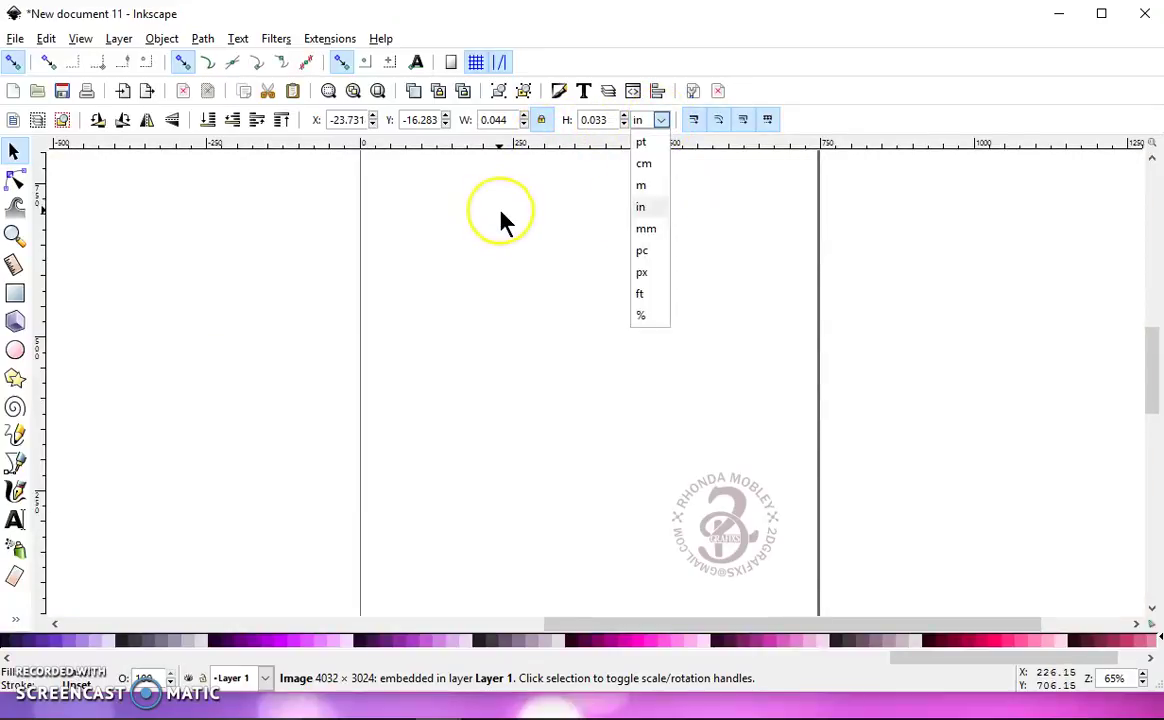
double_click(497, 120)
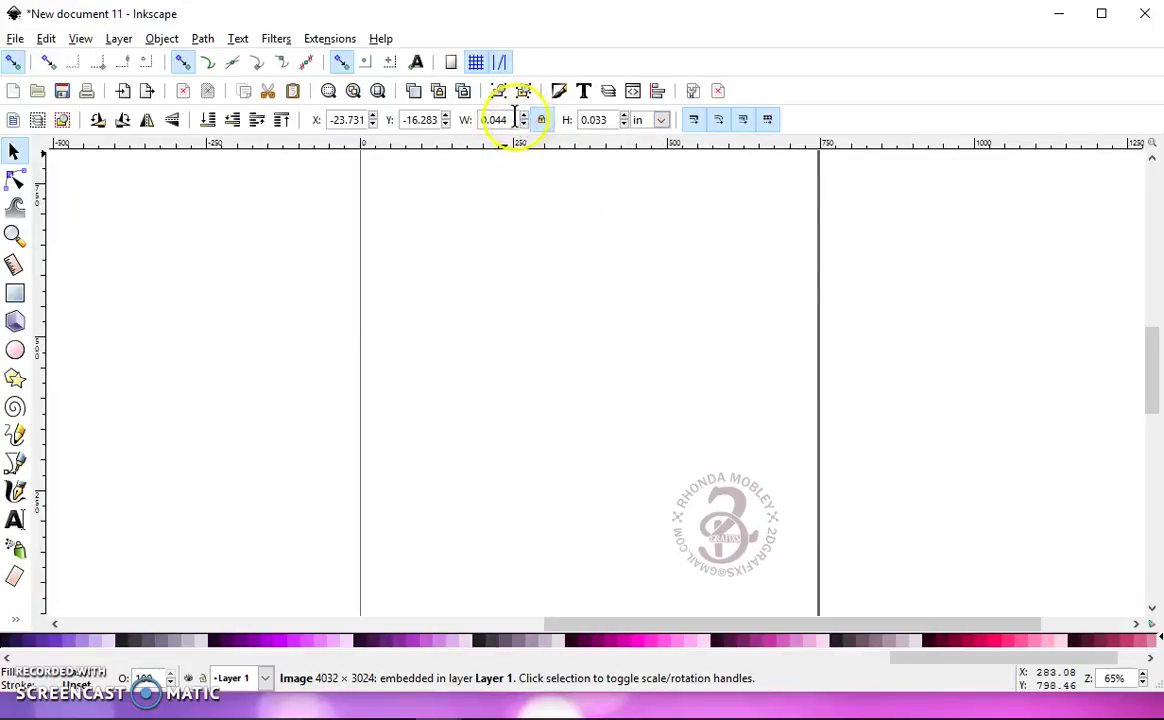
type("4")
key("Return")
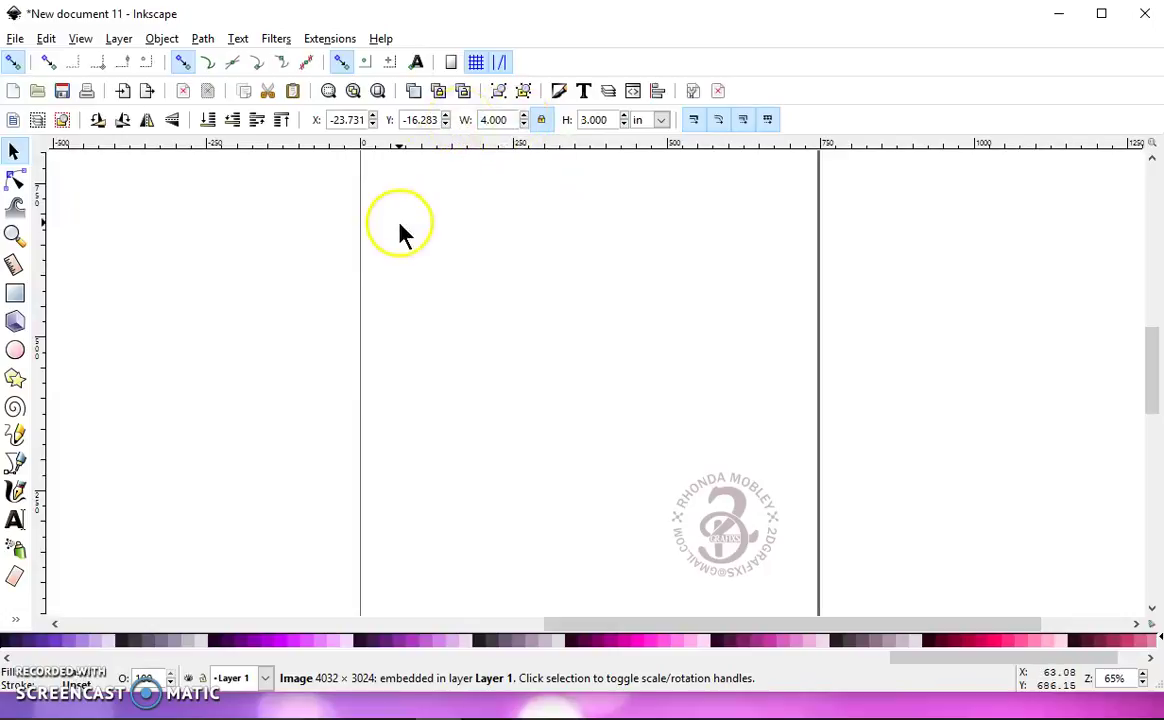
Move the signature image onto the upper part of the page and rotate it 90° clockwise
scroll(403, 228, "down", 4)
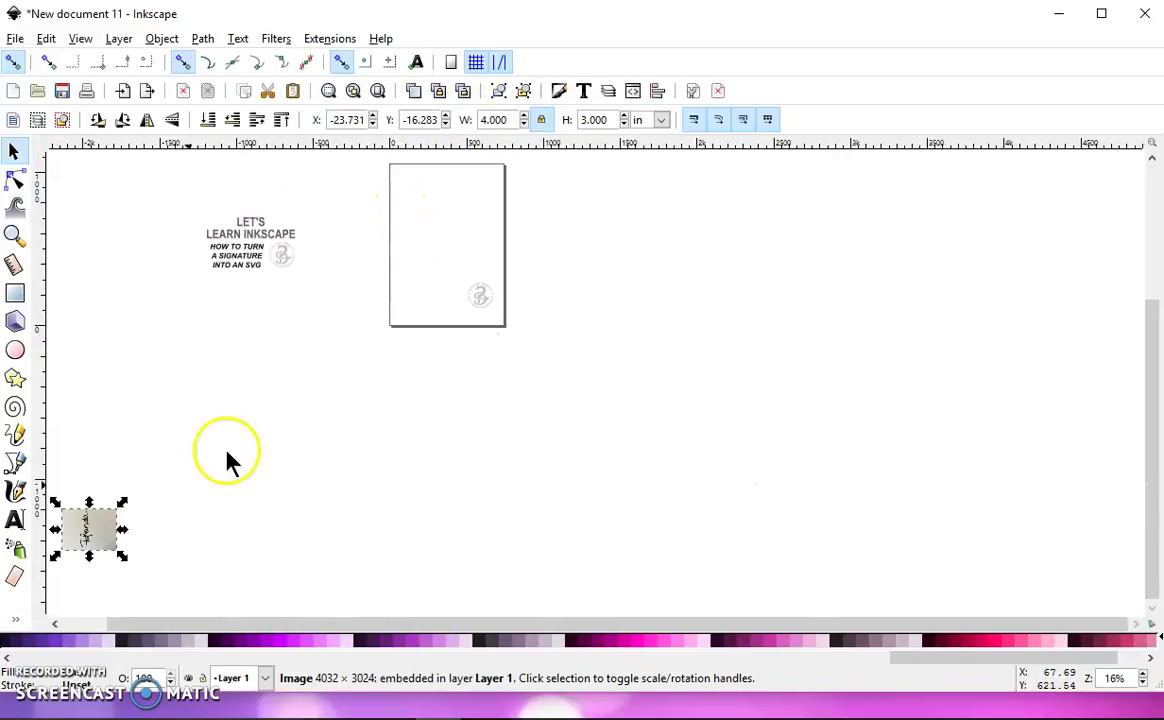
mouse_move(86, 530)
left_mouse_down()
mouse_move(365, 335)
mouse_move(452, 232)
left_mouse_up()
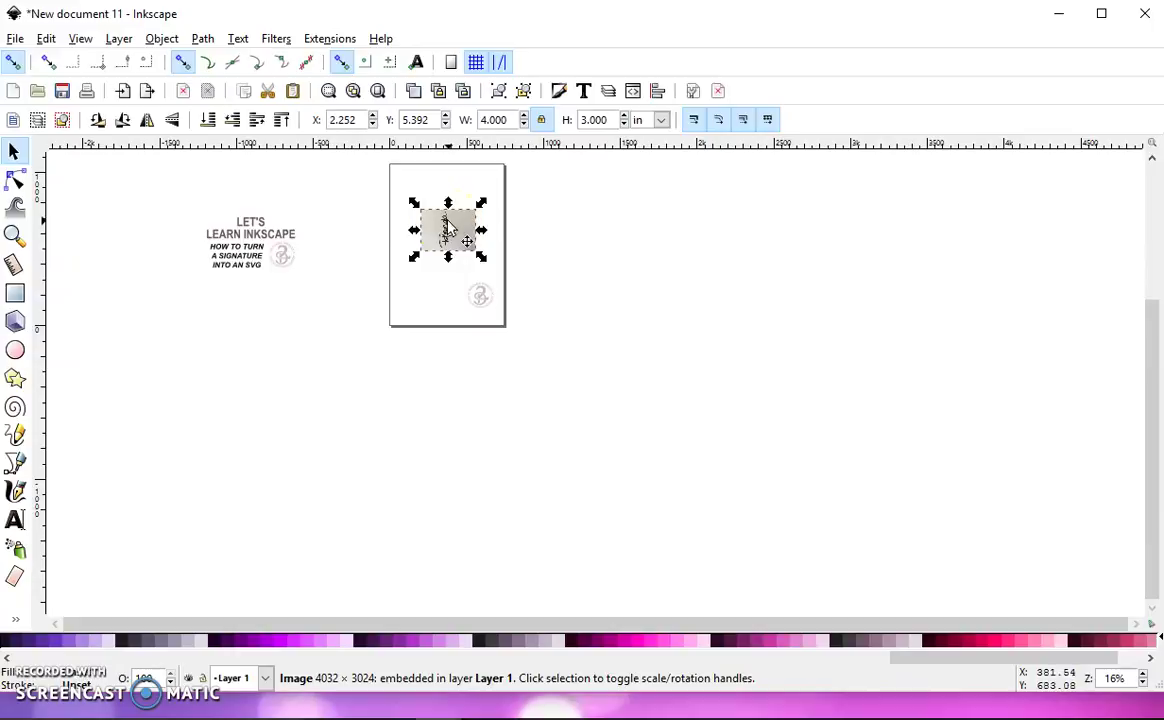
scroll(446, 222, "up", 5)
scroll(446, 222, "up", 1)
scroll(424, 234, "down", 2)
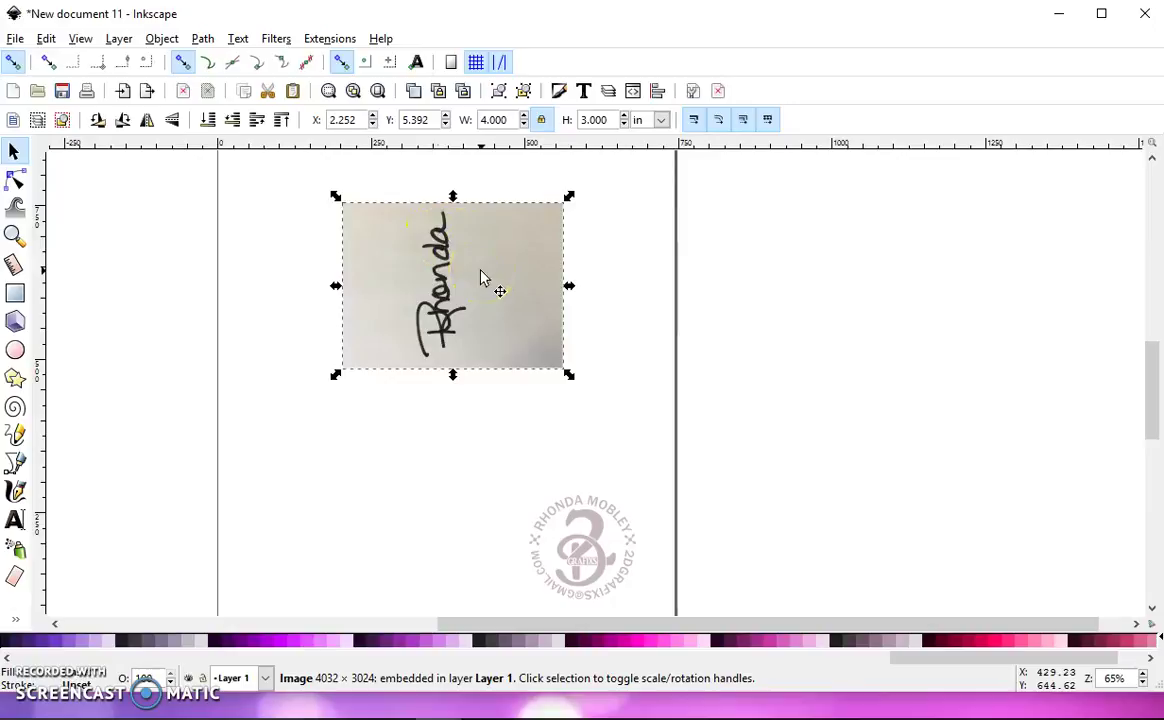
left_click(123, 120)
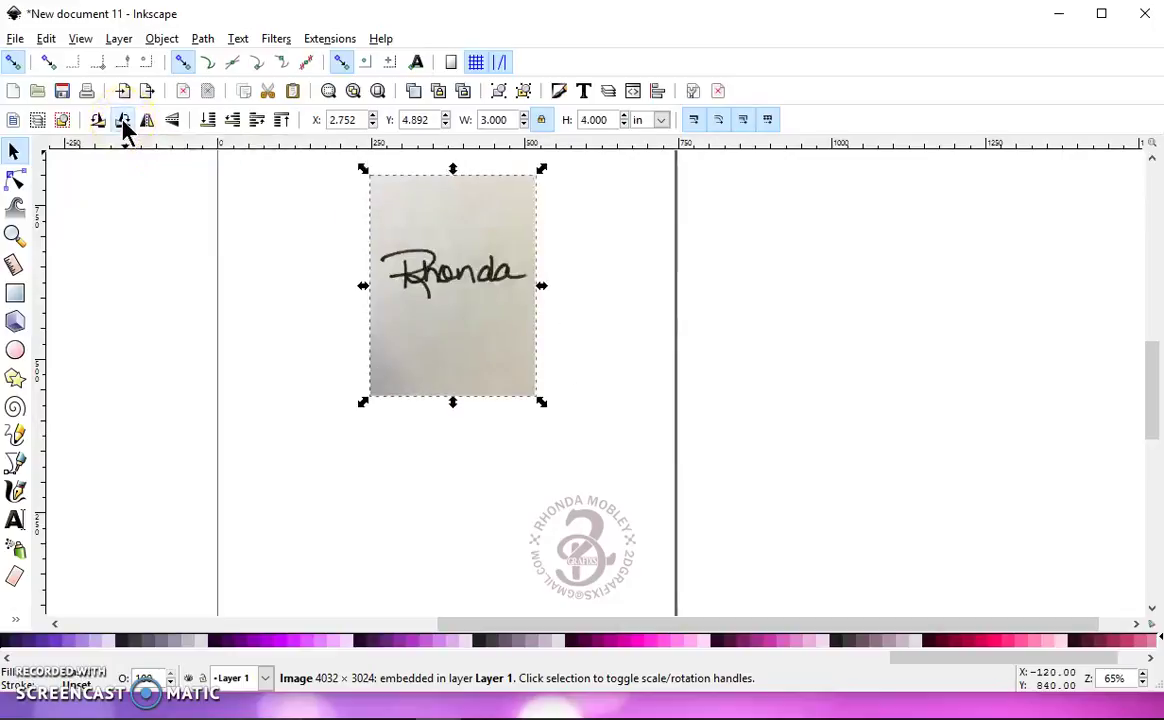
Trace the signature image into a vector path with Trace Bitmap, using a single-scan Brightness cutoff
left_click(202, 39)
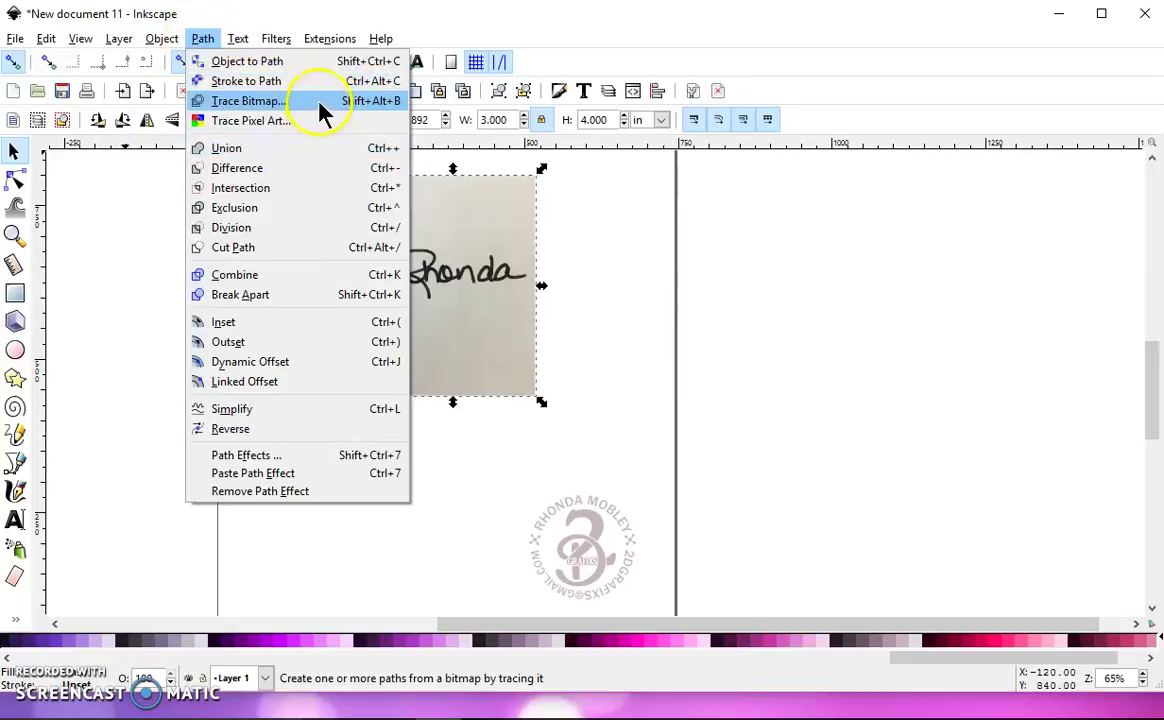
left_click(320, 108)
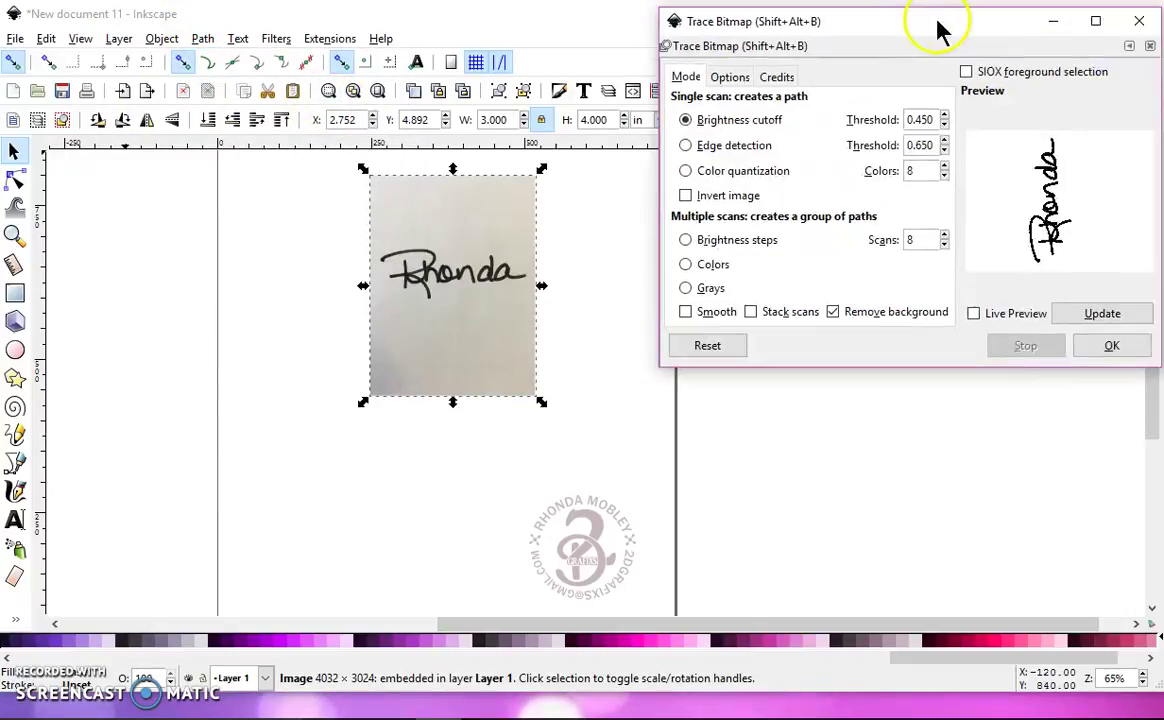
left_click_drag(938, 30, 931, 31)
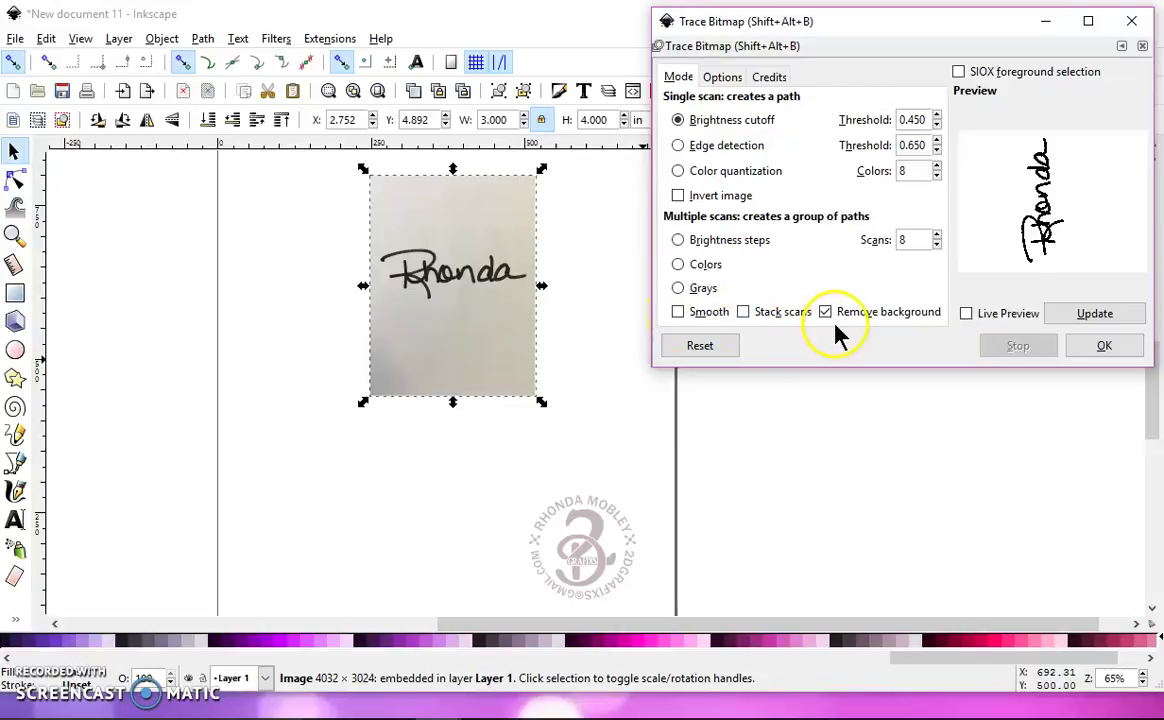
left_click_drag(1018, 252, 1043, 232)
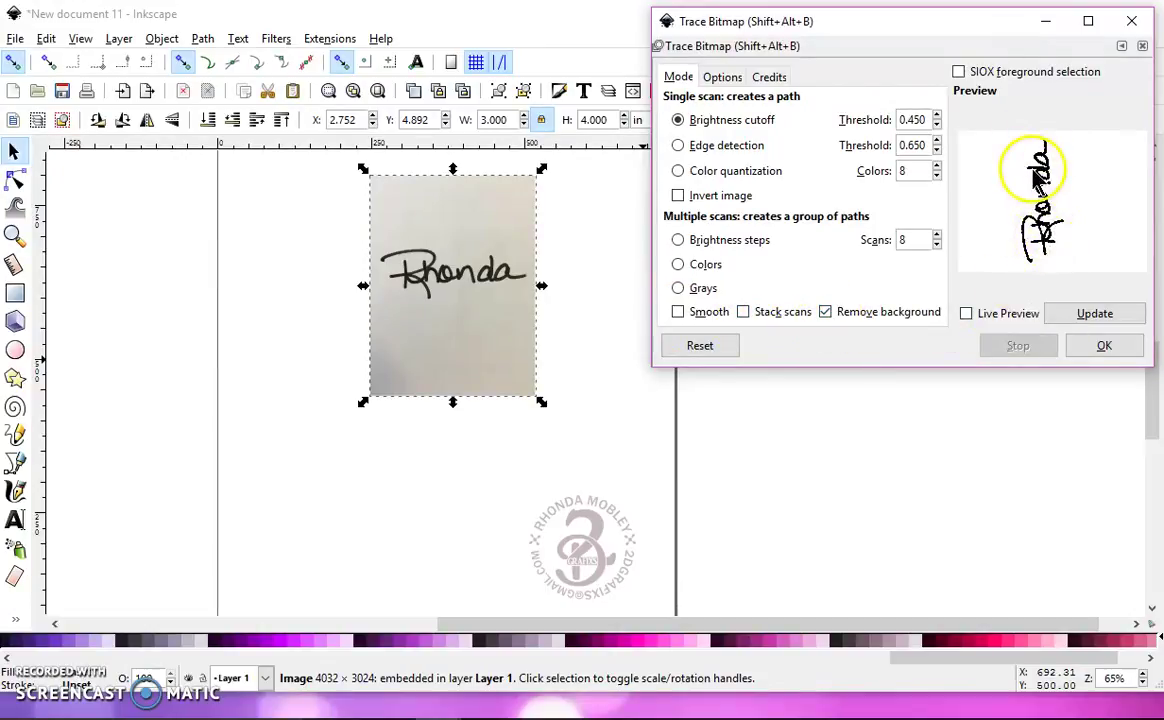
left_click(1086, 314)
left_click(1102, 347)
left_click(1122, 348)
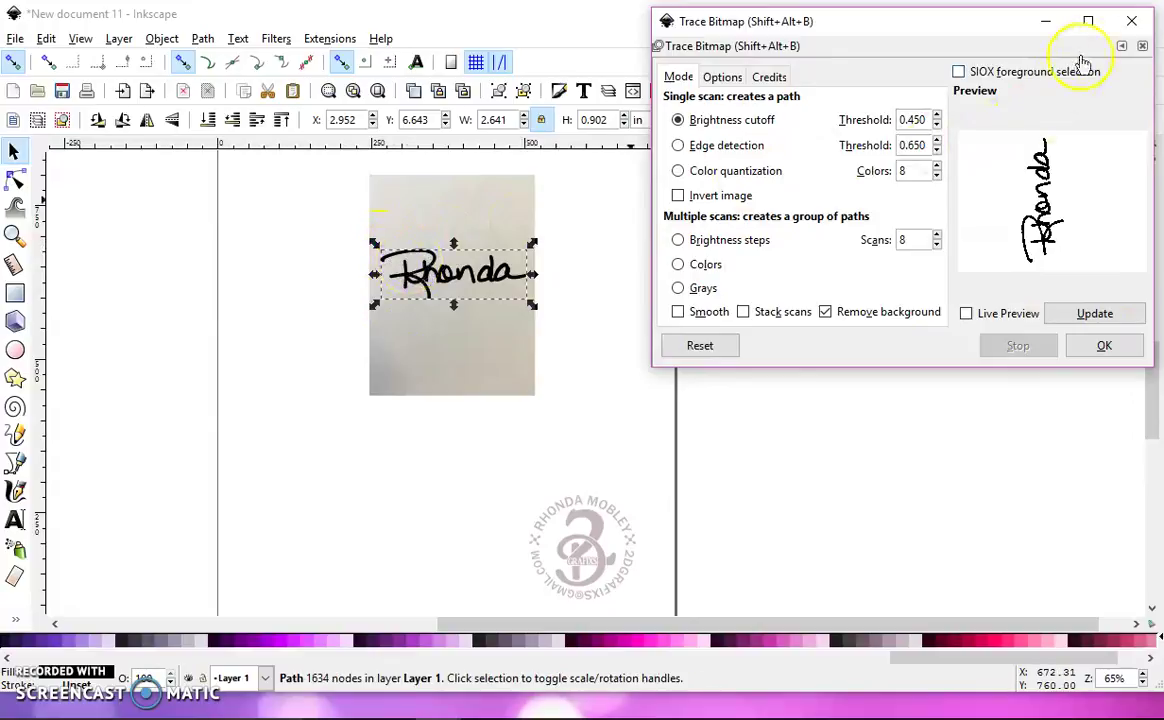
left_click(1131, 24)
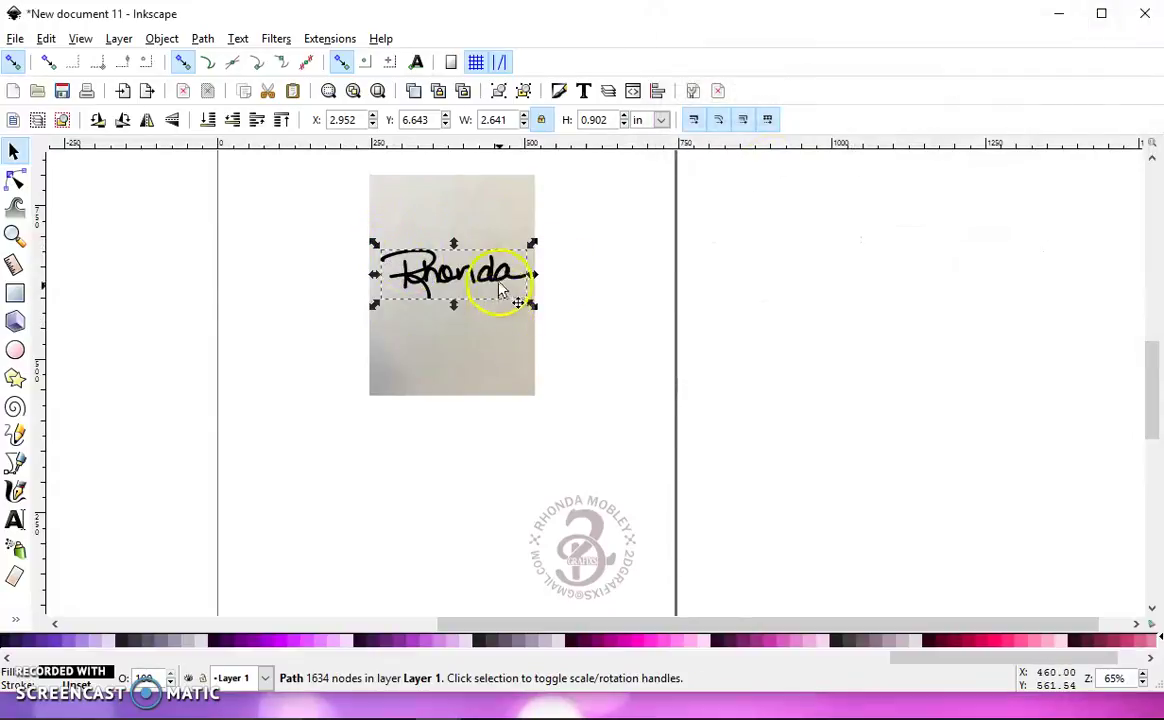
Delete the original photo from beneath the trace and position the traced signature near the top centre of the page
left_click_drag(463, 291, 293, 290)
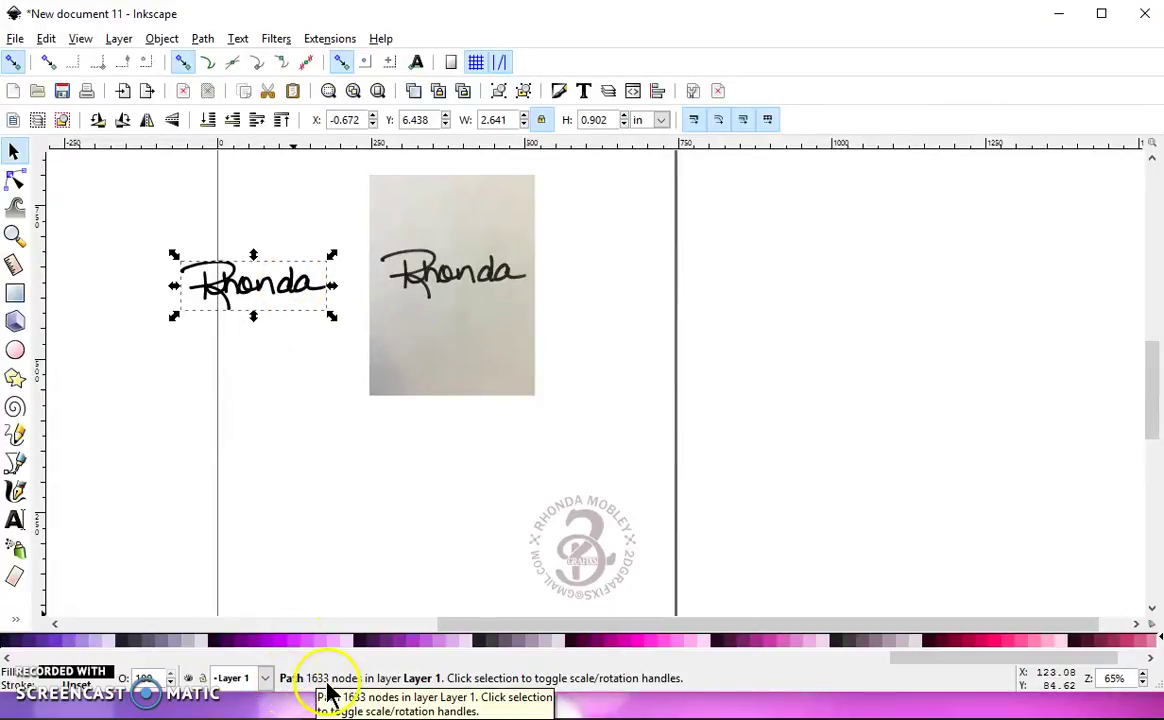
left_click(472, 298)
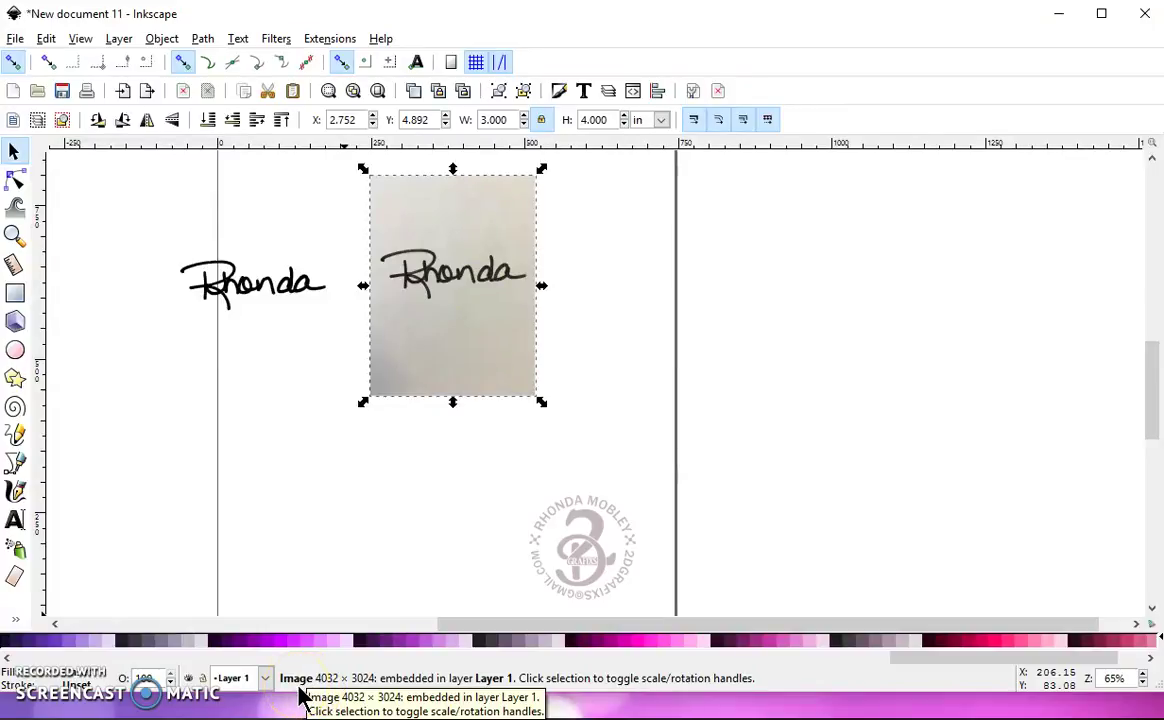
key("Delete")
left_click_drag(307, 302, 495, 242)
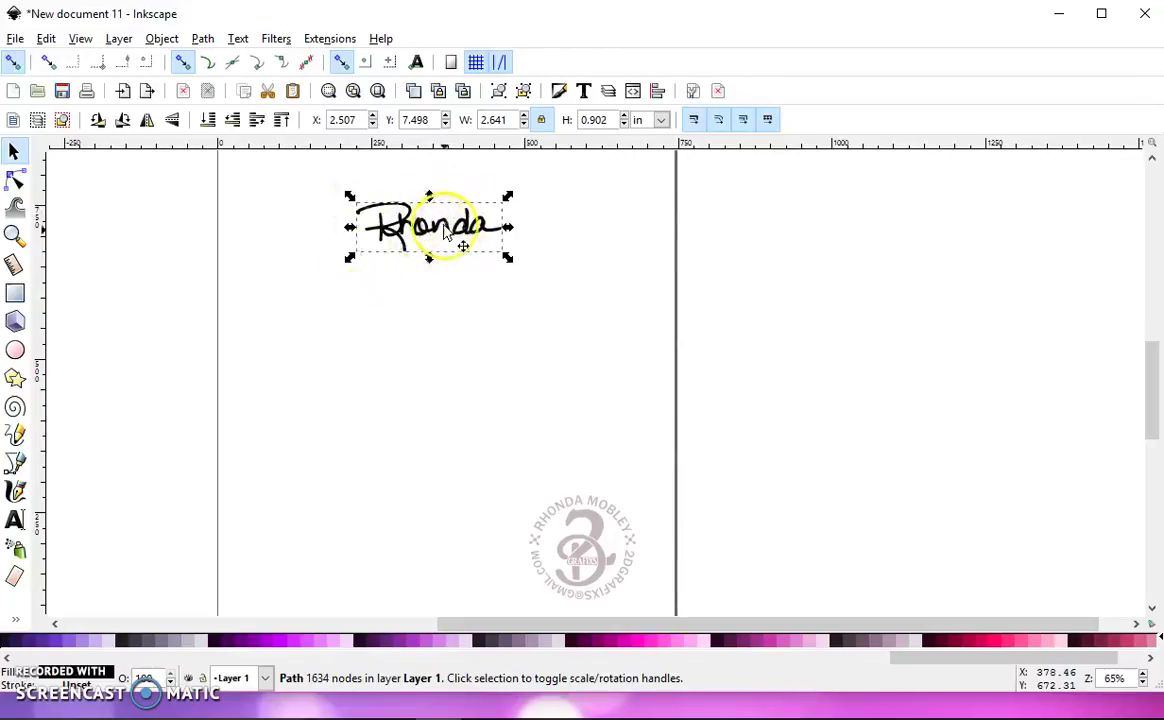
Examine the traced signature's outline up close, from the first letter's curve to the tail of the last letter
scroll(407, 210, "up", 4)
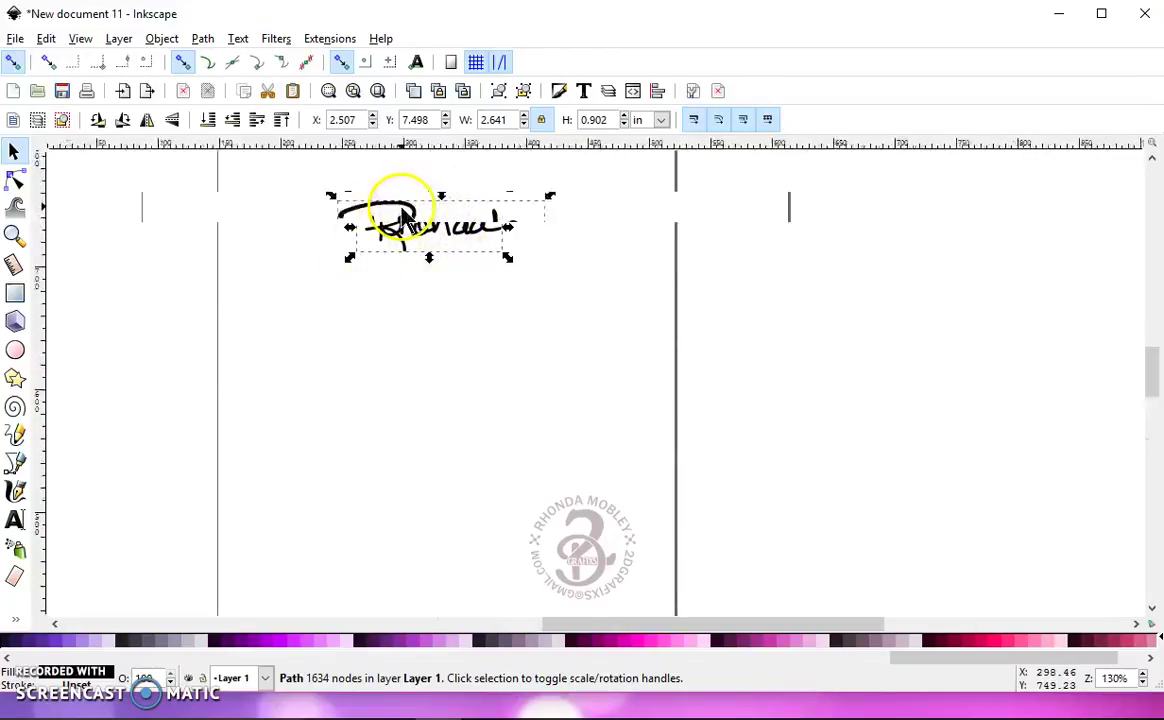
scroll(407, 210, "up", 3)
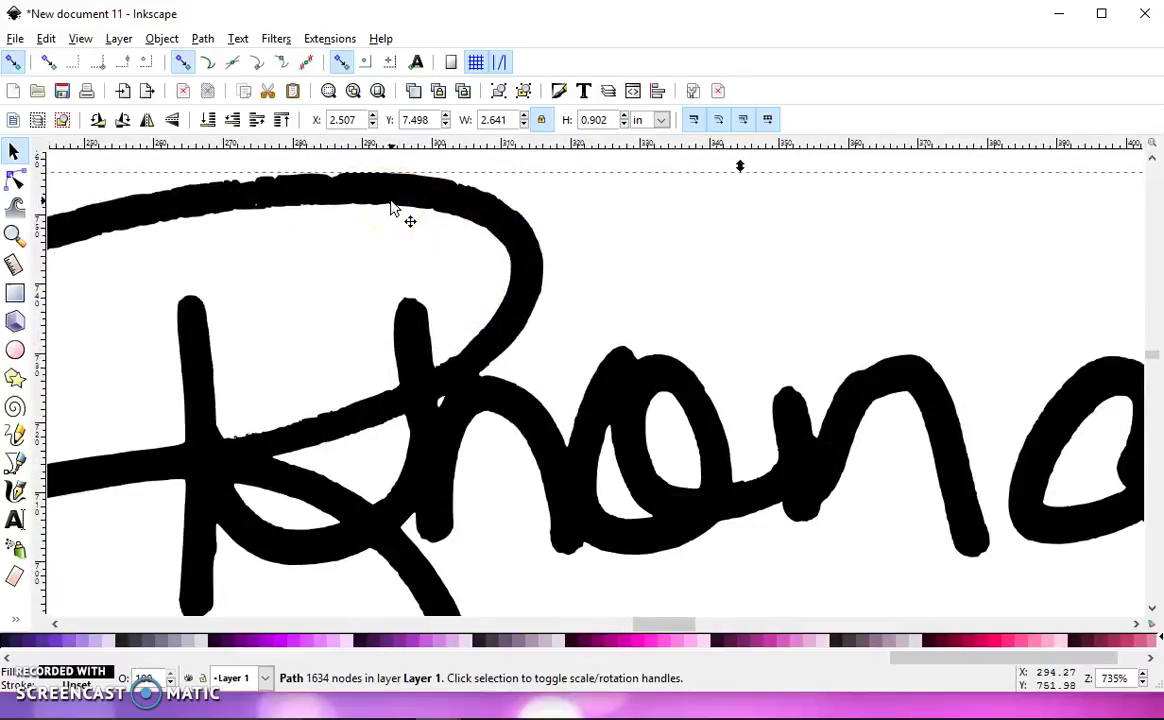
left_click(387, 183)
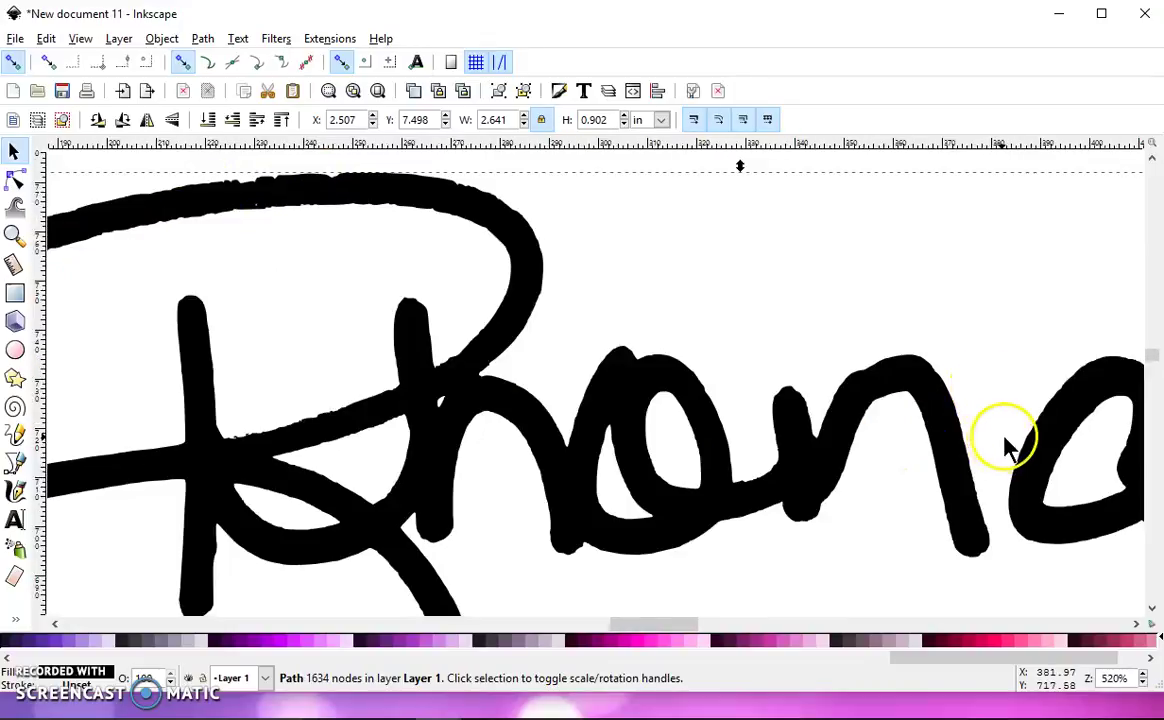
scroll(559, 390, "down", 2)
scroll(291, 377, "right", 6)
scroll(481, 388, "up", 3)
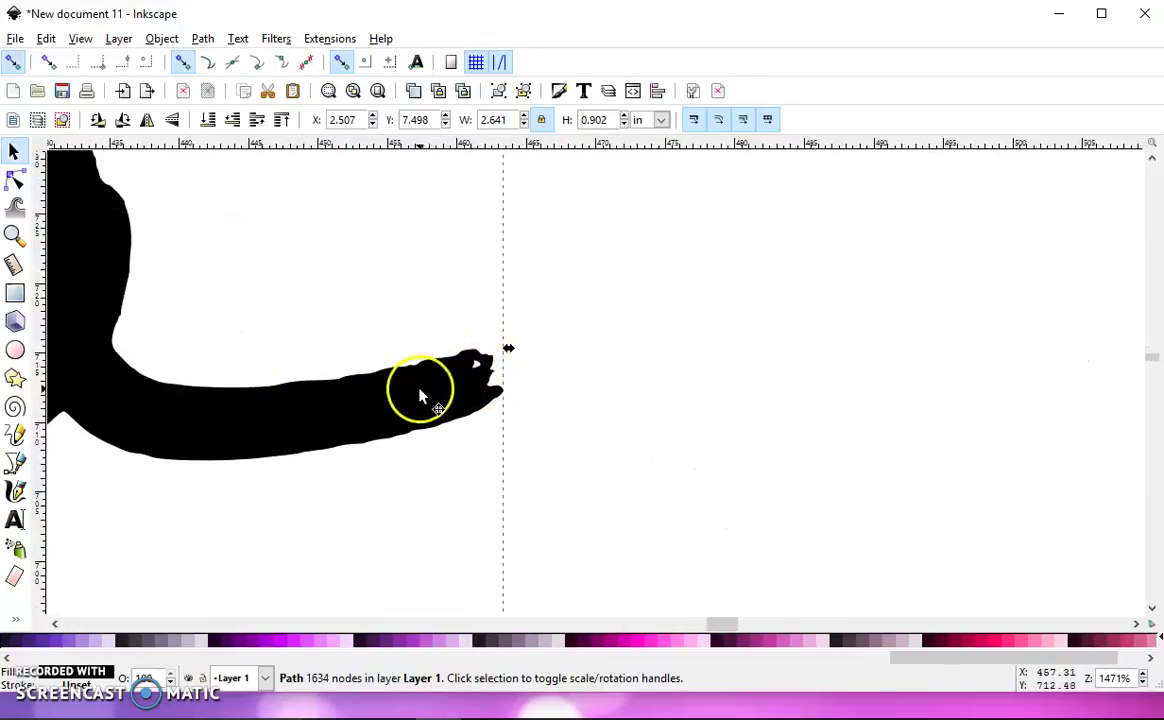
scroll(420, 397, "up", 1)
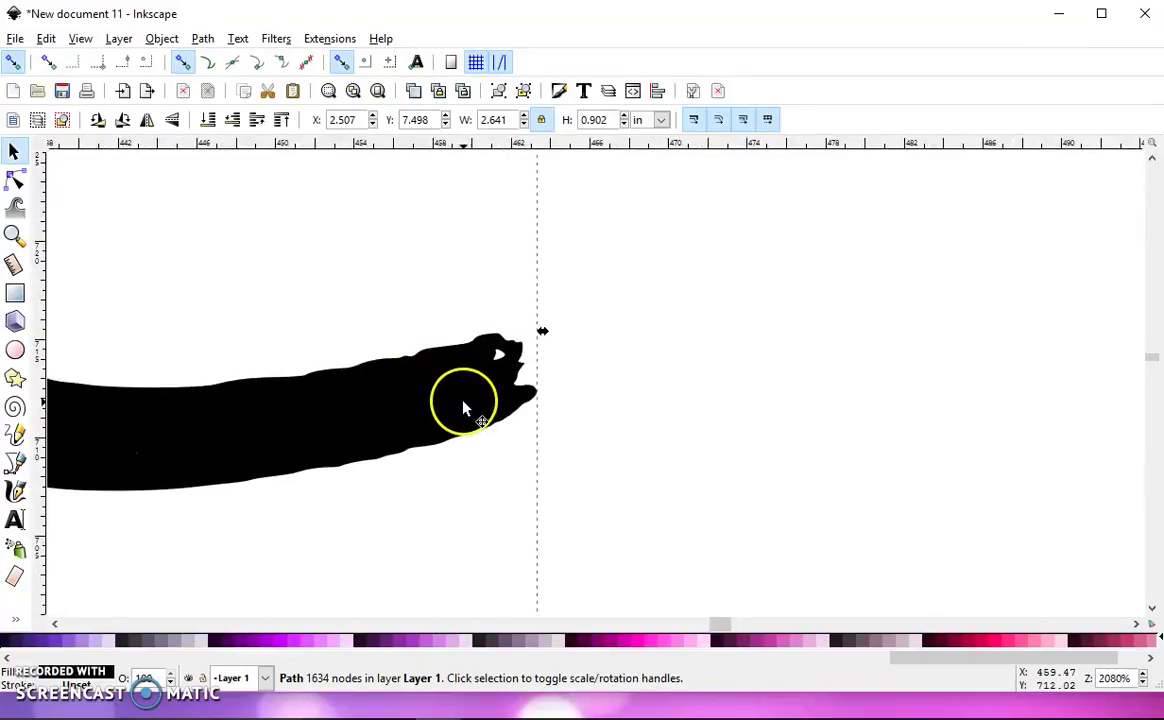
Display the traced path's nodes with the Node tool and inspect them from the tail across the whole signature
left_click(17, 185)
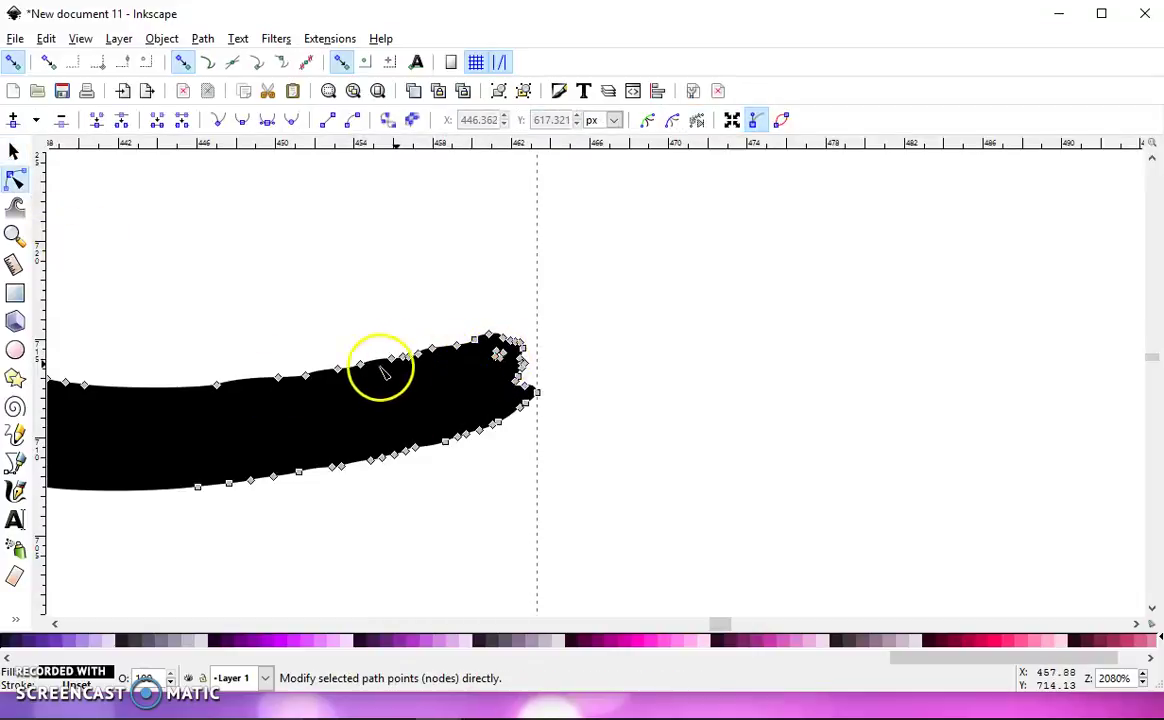
scroll(333, 371, "down", 2)
scroll(970, 328, "left", 5)
scroll(774, 333, "down", 3)
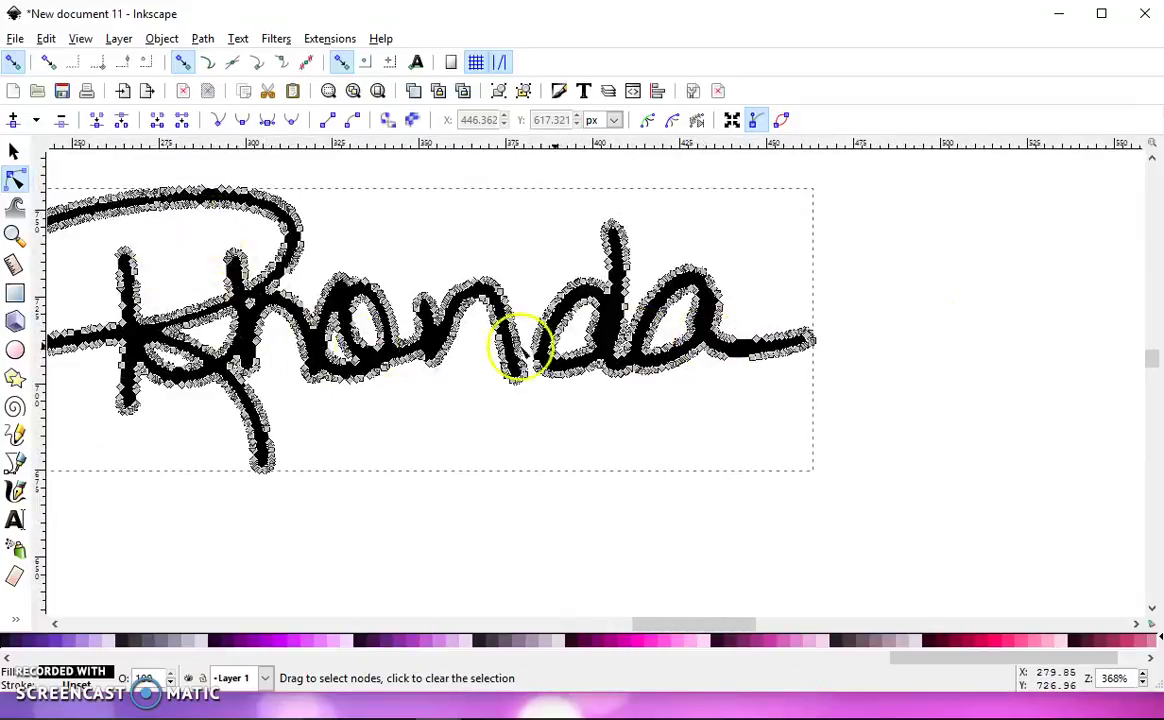
Delete the nodes forming the small stray hole inside the tail end of the last letter
left_click(810, 338)
scroll(810, 337, "up", 7)
left_click(680, 271, "shift")
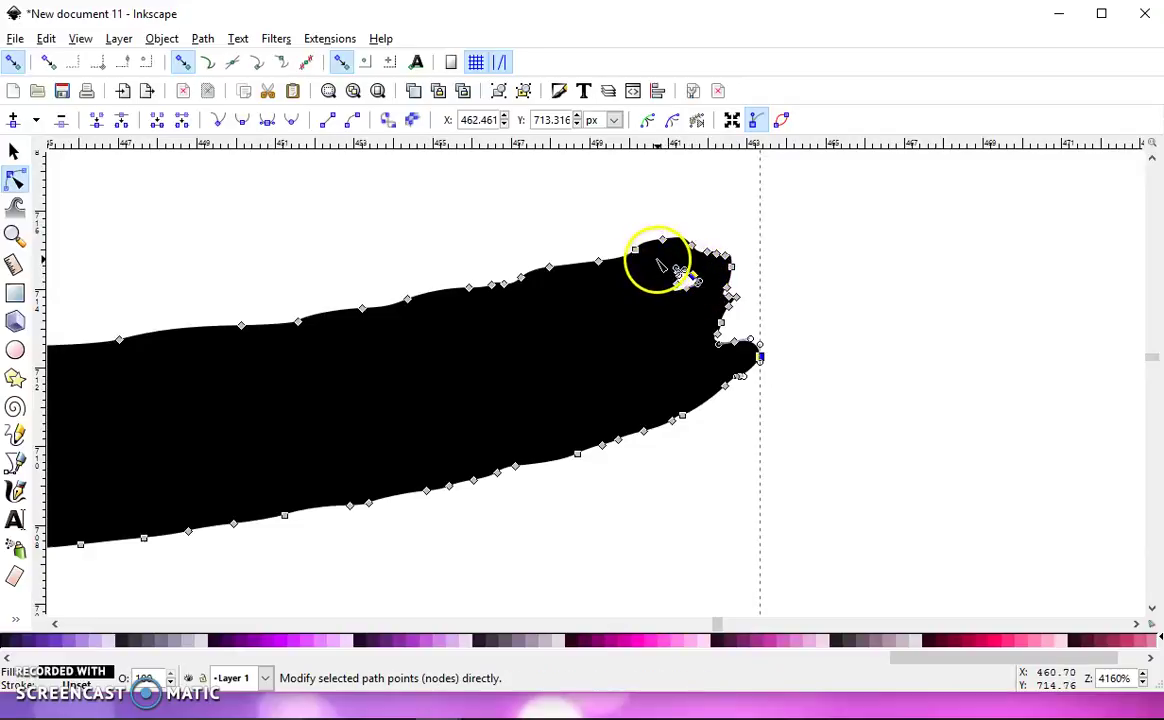
left_click_drag(715, 315, 692, 285)
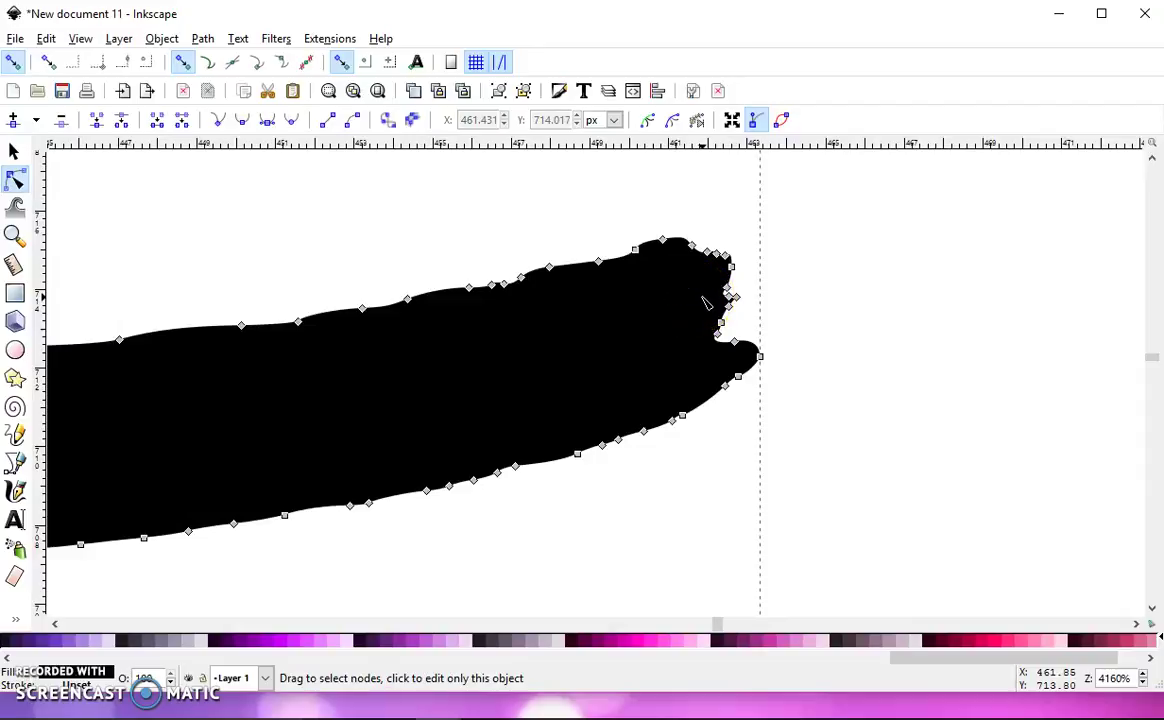
Select the whole signature path as an object and check its node count
scroll(137, 413, "down", 3, "ctrl")
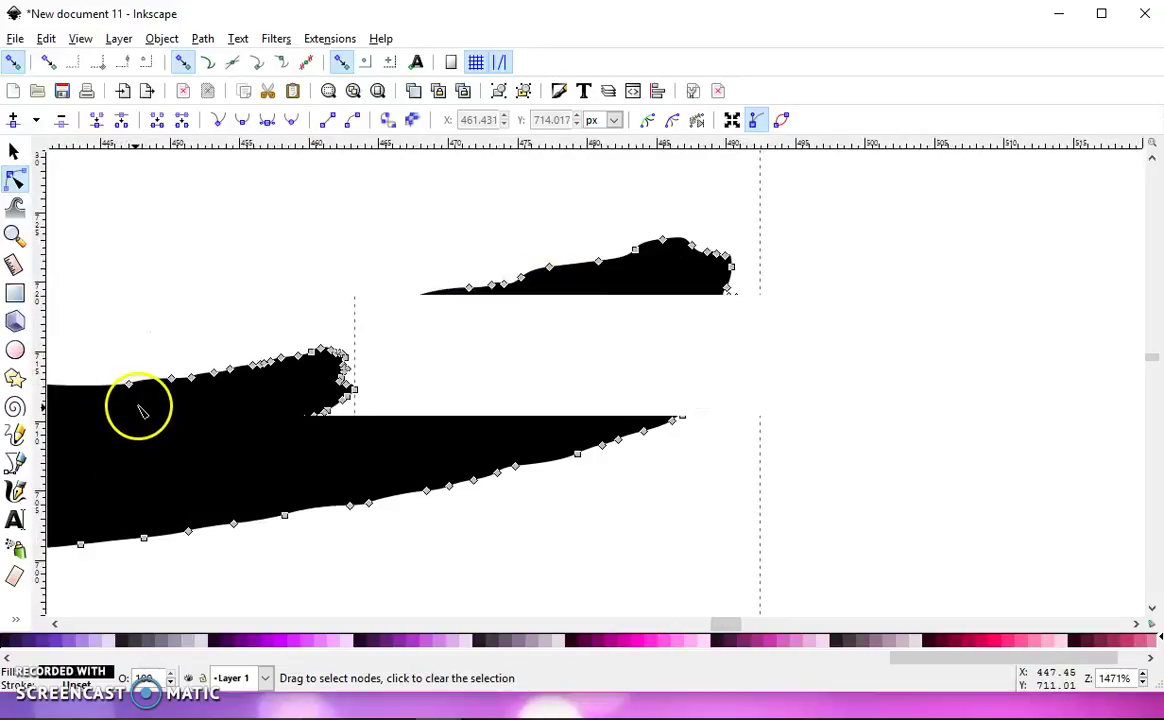
scroll(746, 317, "down", 5, "ctrl")
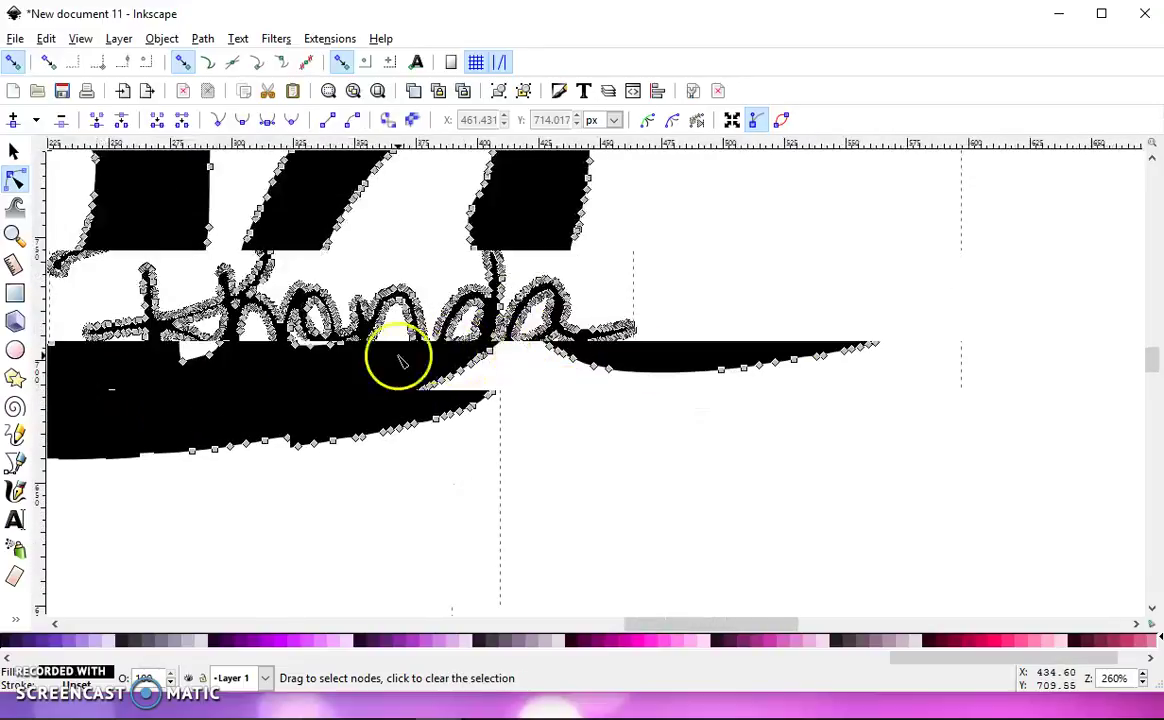
scroll(364, 338, "left", 4, "shift")
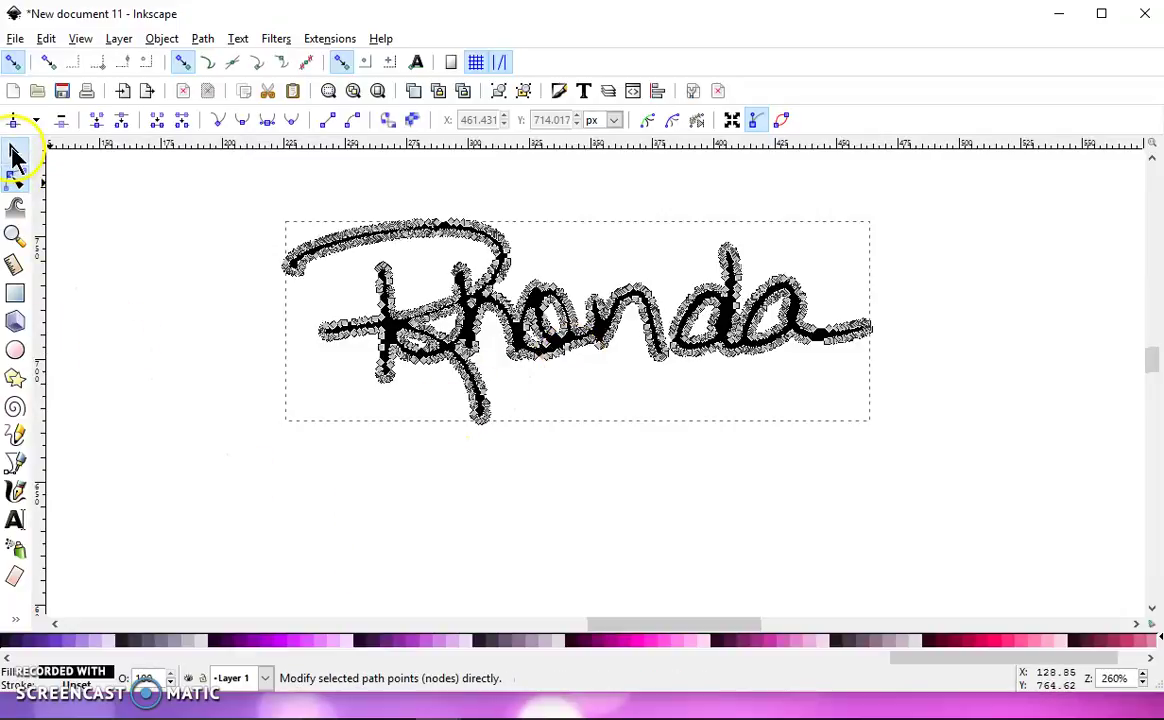
left_click(14, 152)
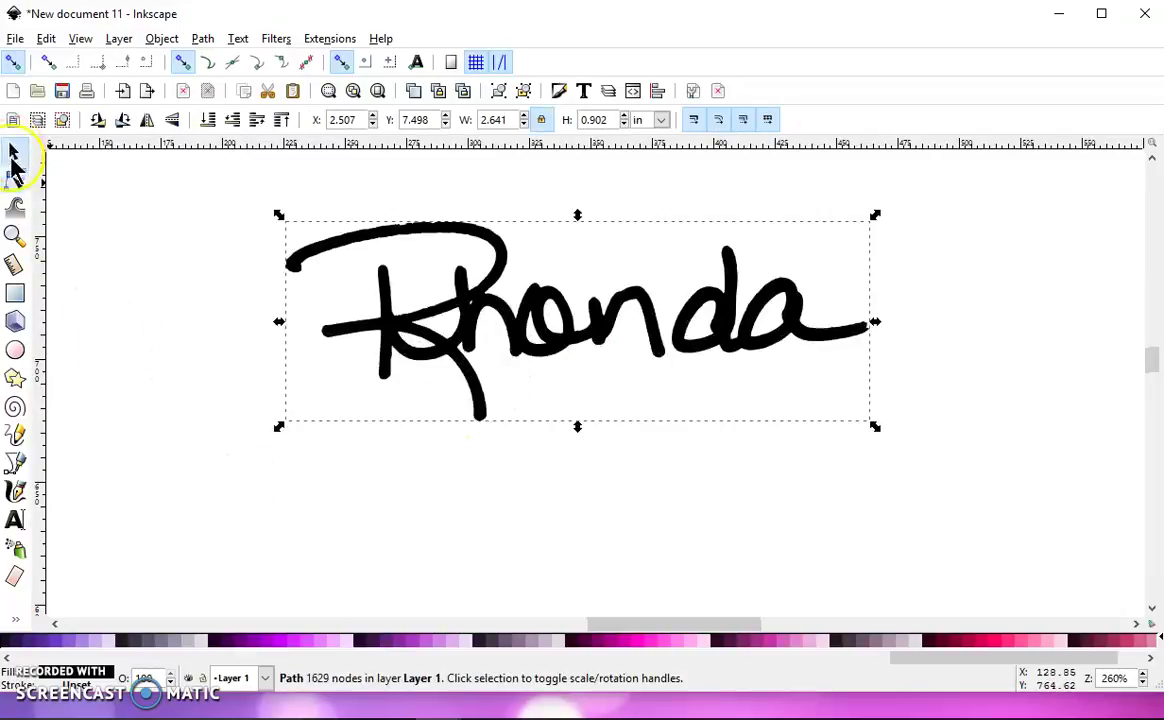
left_click(320, 691)
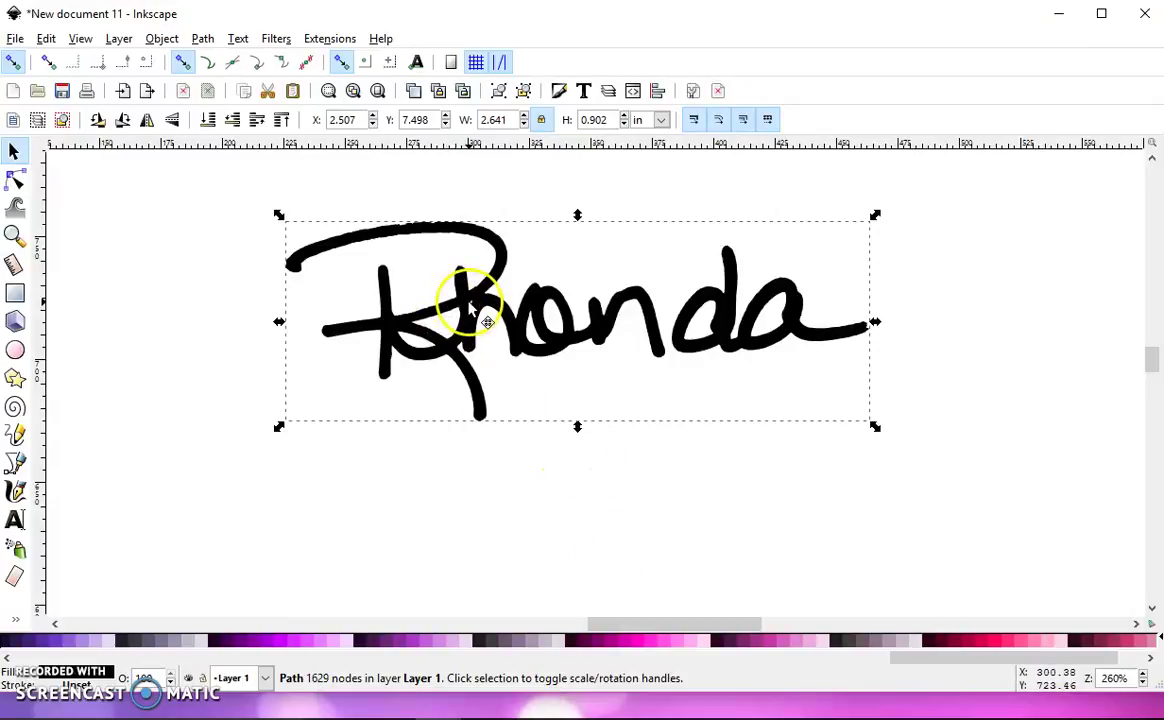
Try Simplify on the traced signature path and undo it
left_click(204, 39)
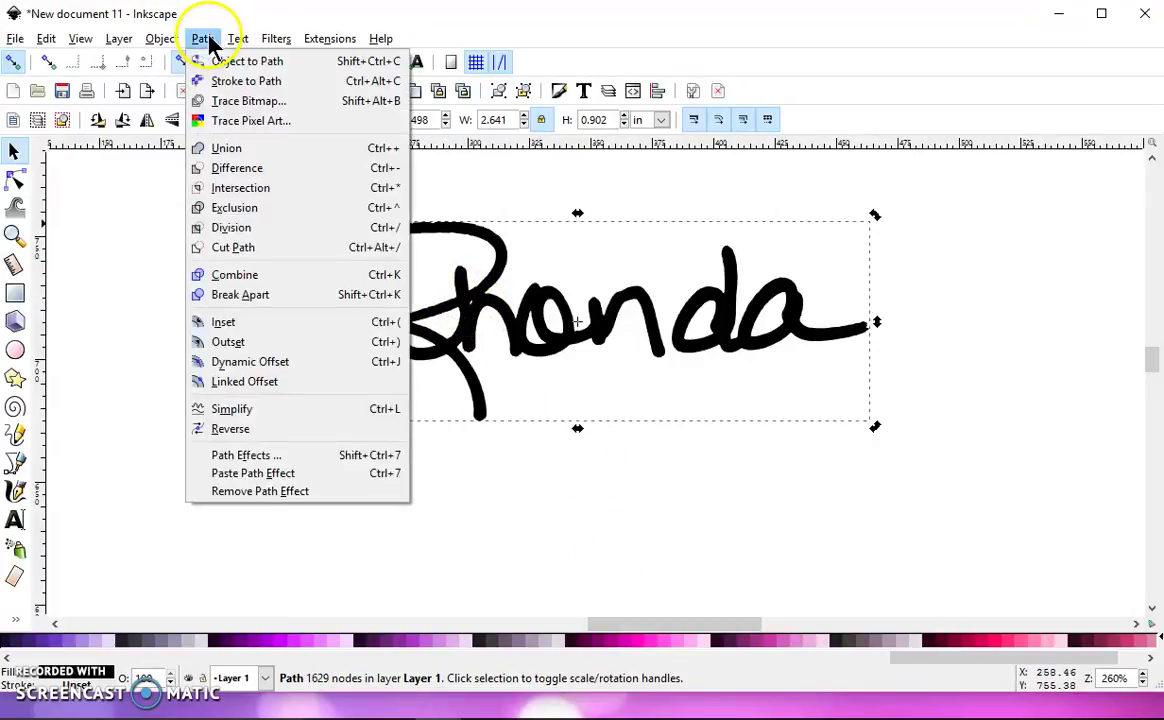
left_click(285, 409)
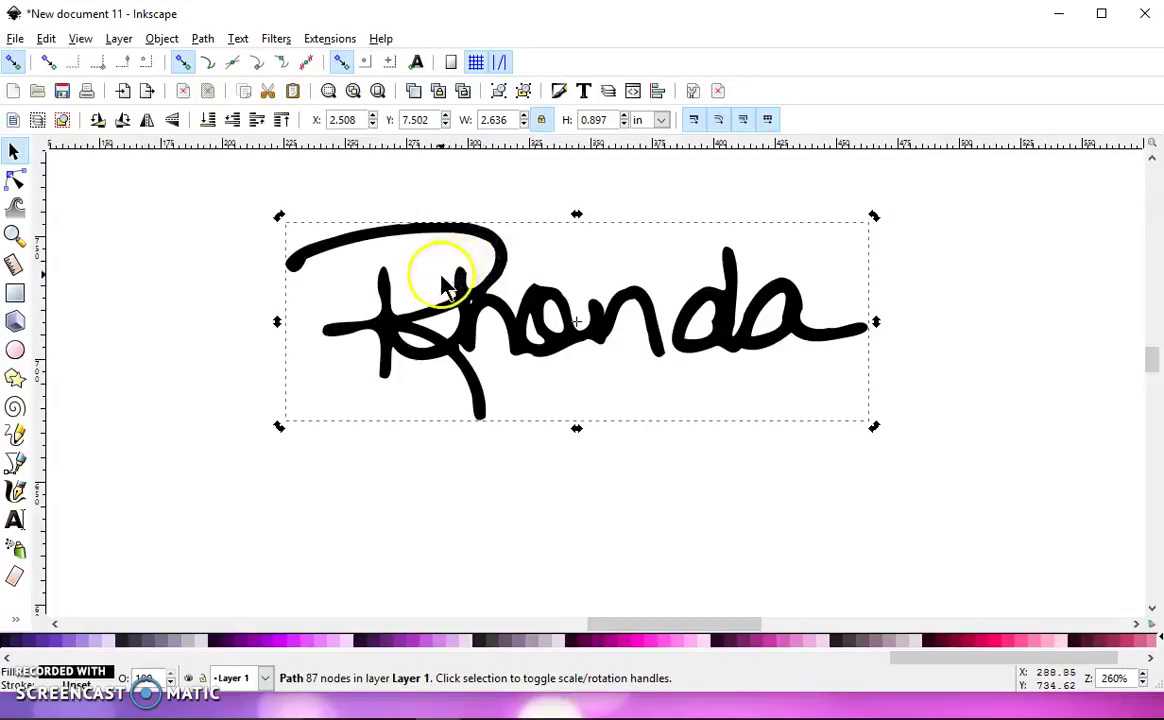
key("ctrl")
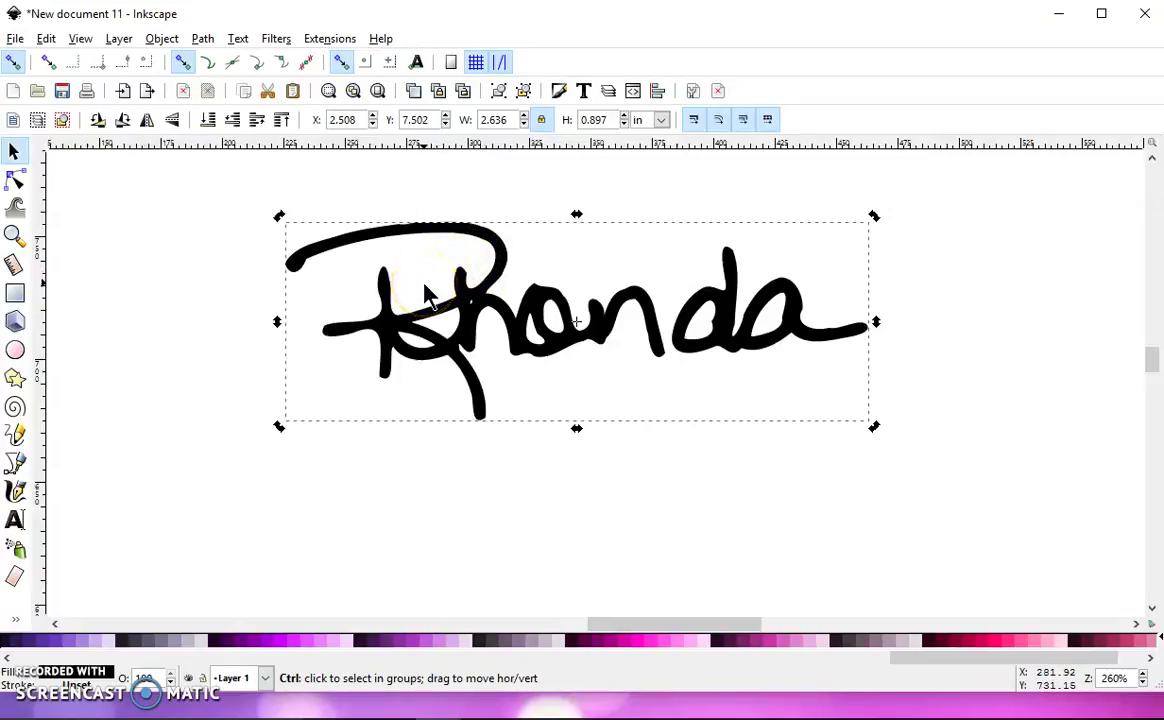
key("Escape")
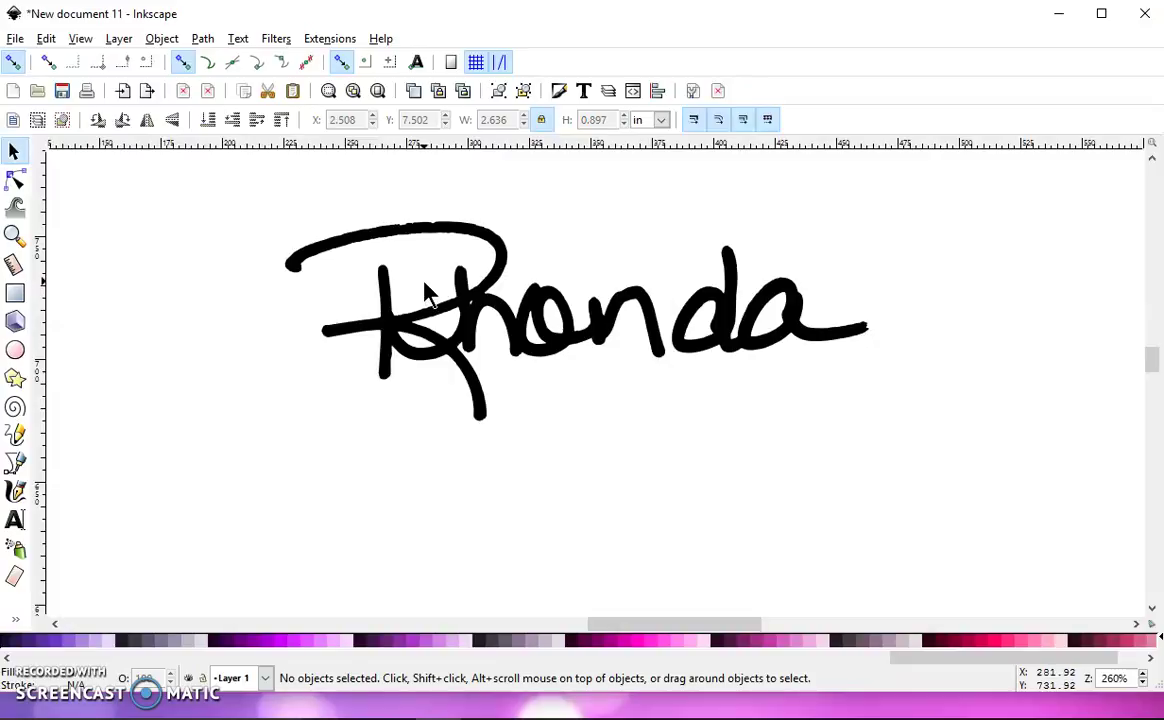
left_click(46, 38)
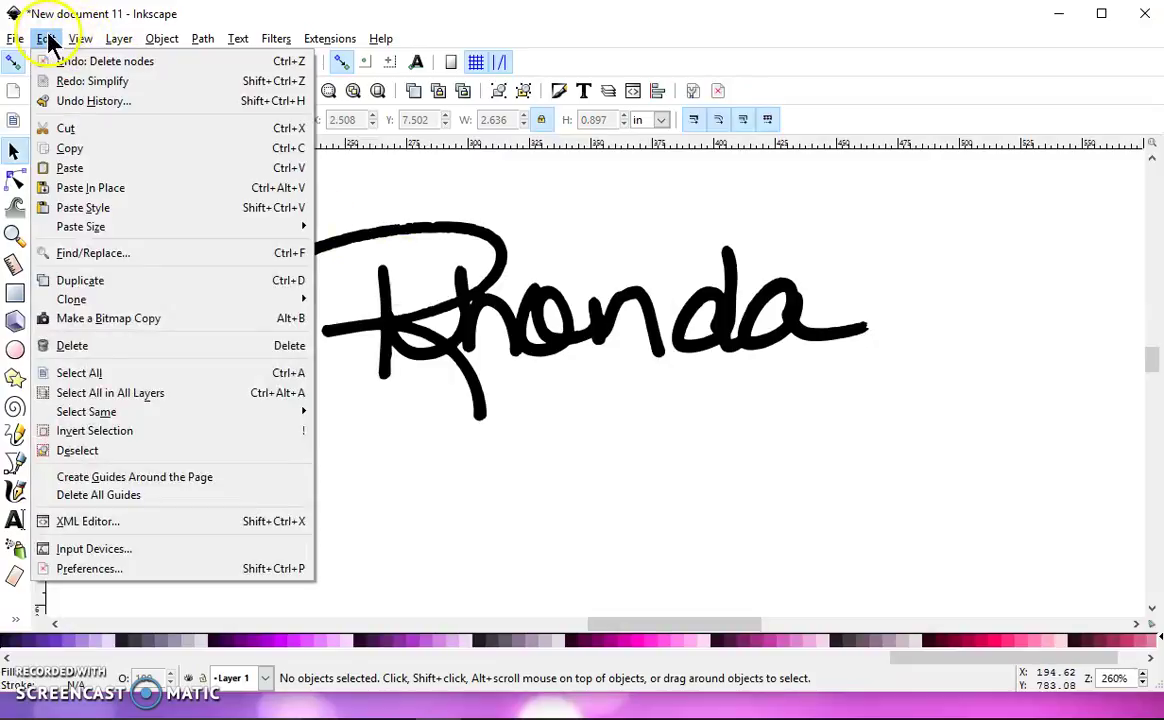
left_click(84, 64)
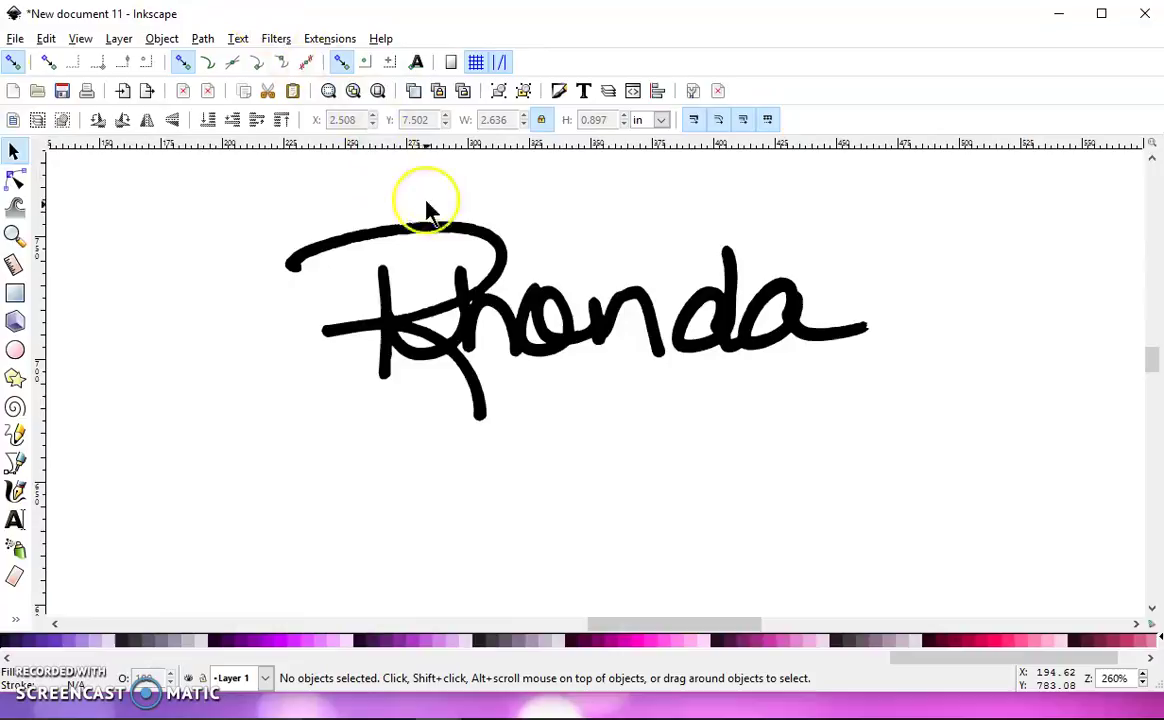
Delete the crowded nodes along both edges of the first letter's long top stroke and reshape its upper edge with the curve handle
scroll(410, 221, "up", 3)
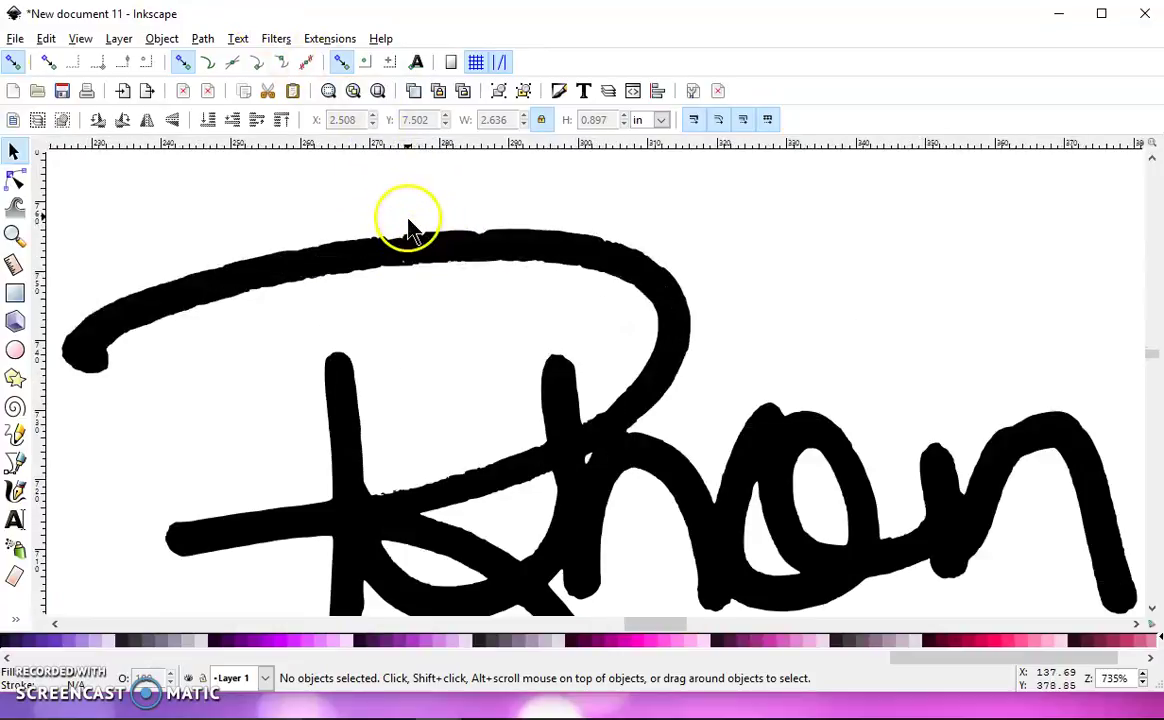
left_click(17, 183)
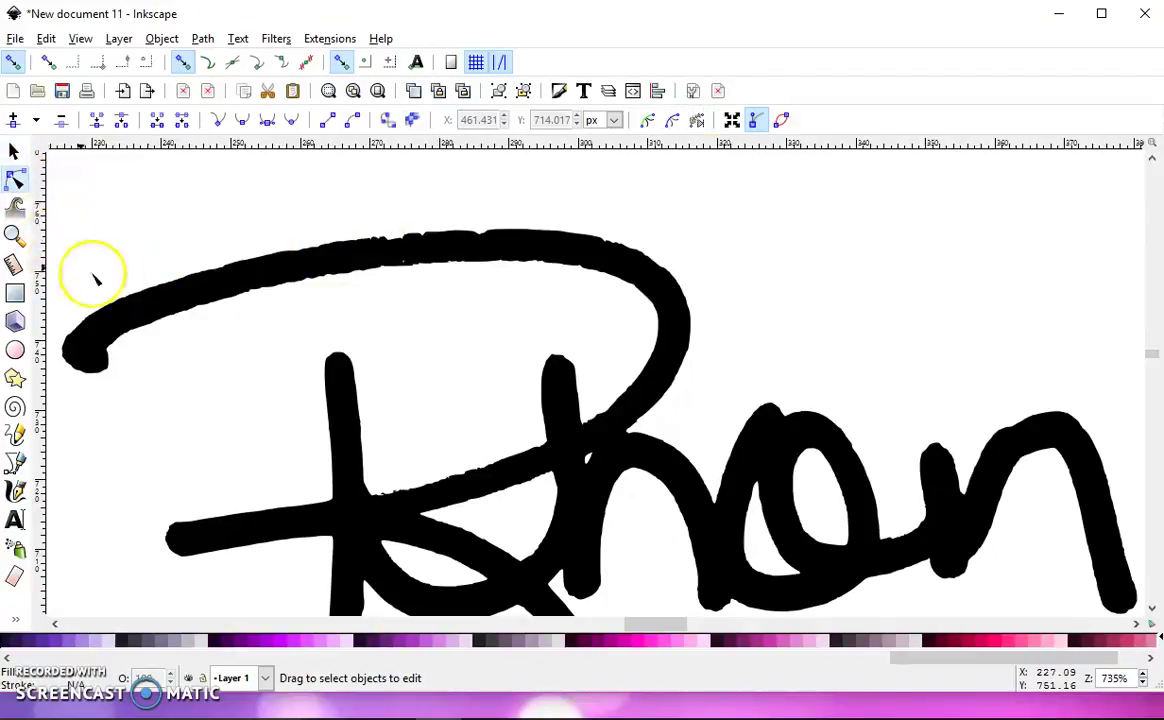
left_click(227, 290)
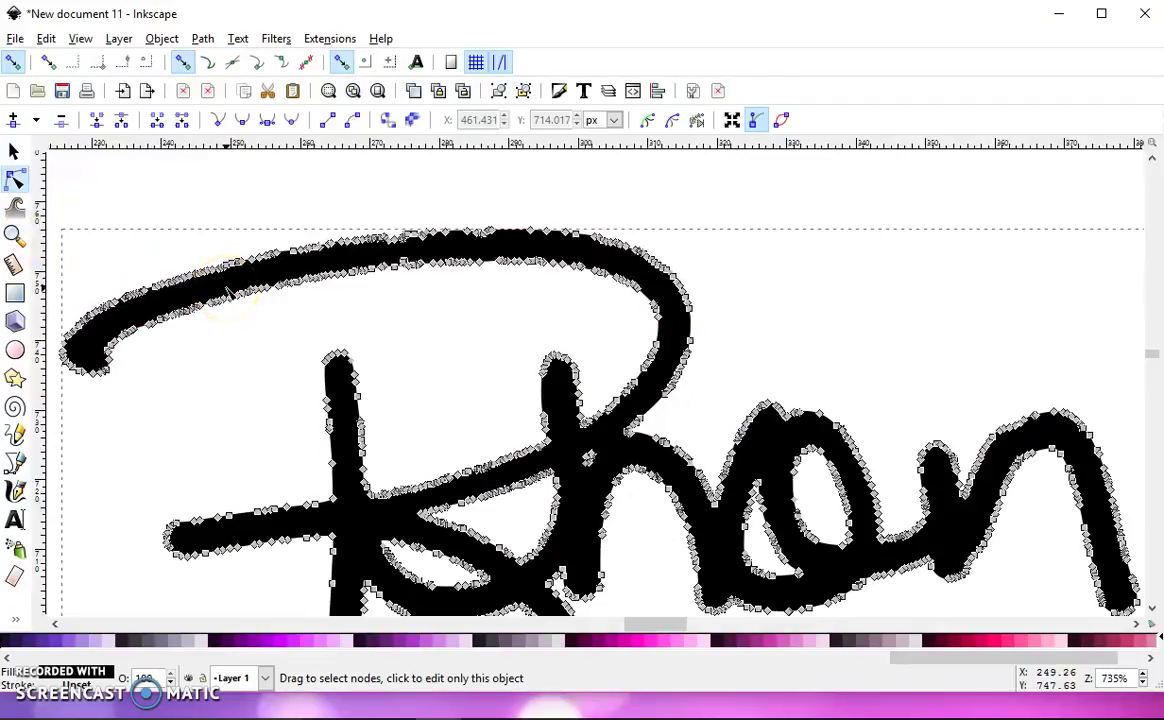
left_click(140, 222)
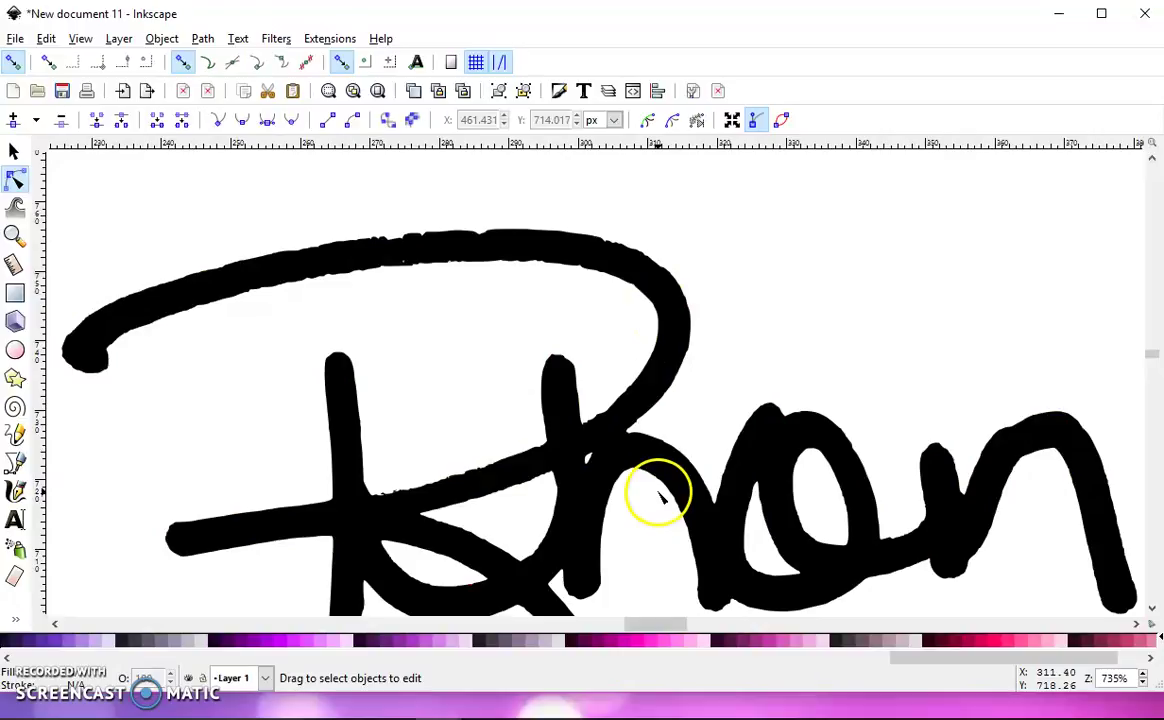
left_click(203, 297)
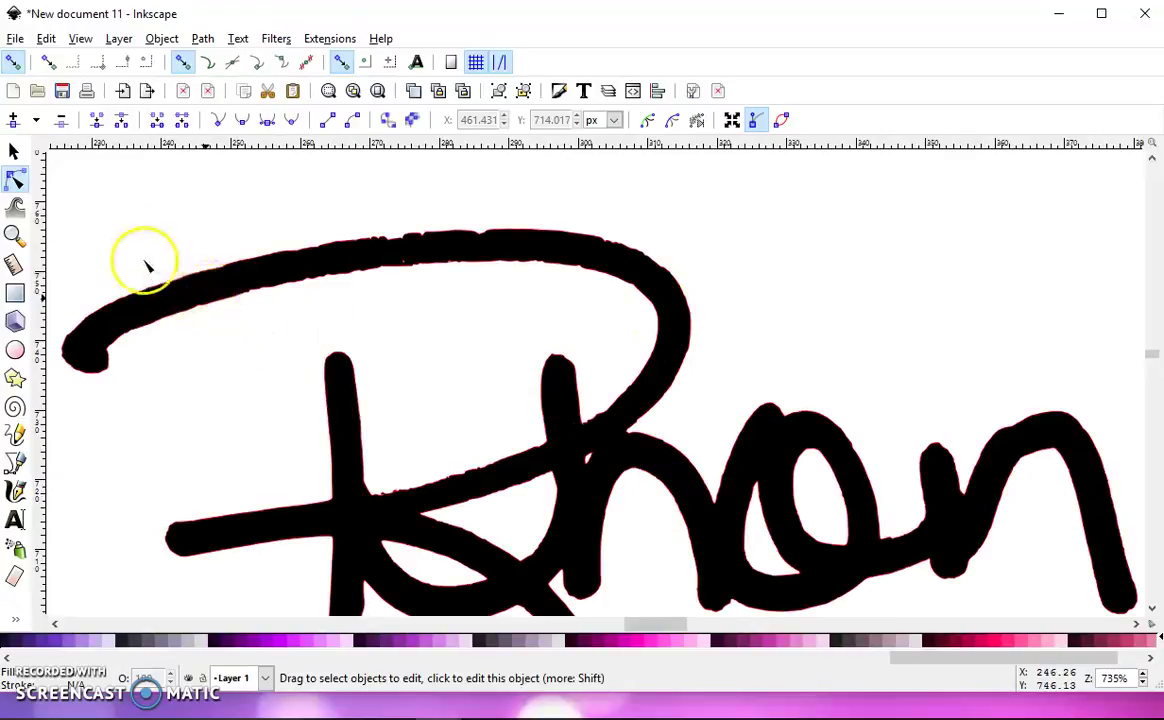
key("ctrl+a")
mouse_move(98, 208)
left_mouse_down()
mouse_move(196, 334)
mouse_move(458, 313)
mouse_move(638, 320)
mouse_move(624, 320)
left_mouse_up()
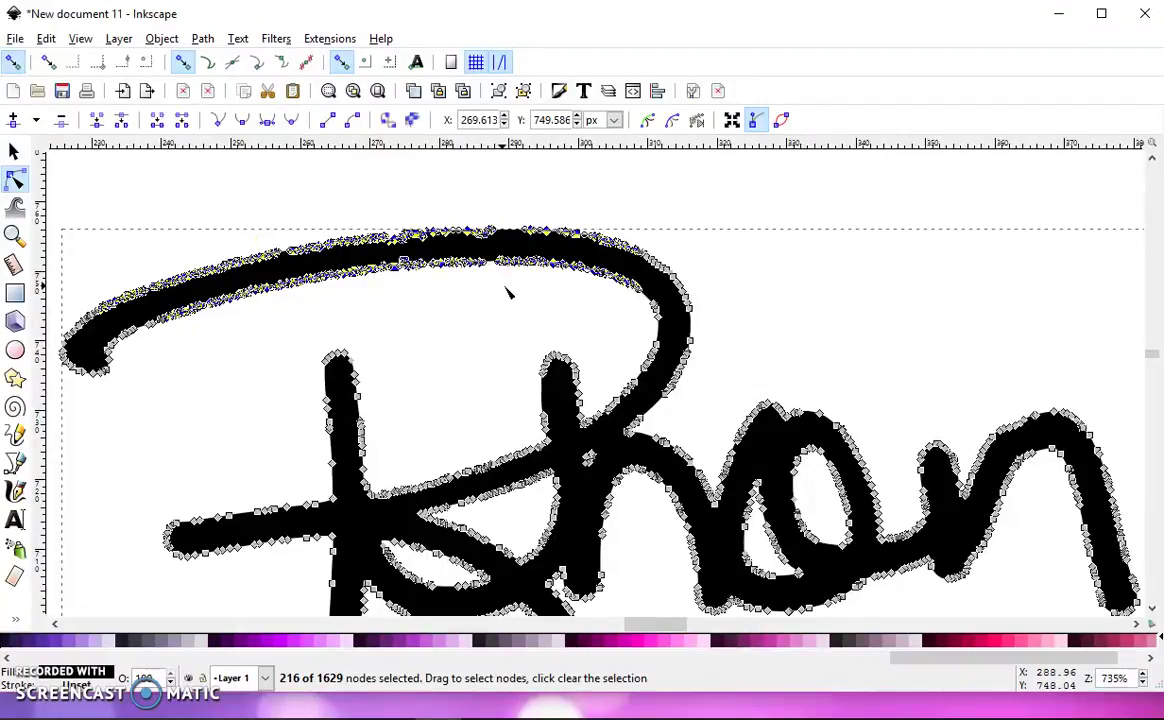
key("Delete")
left_click(505, 243)
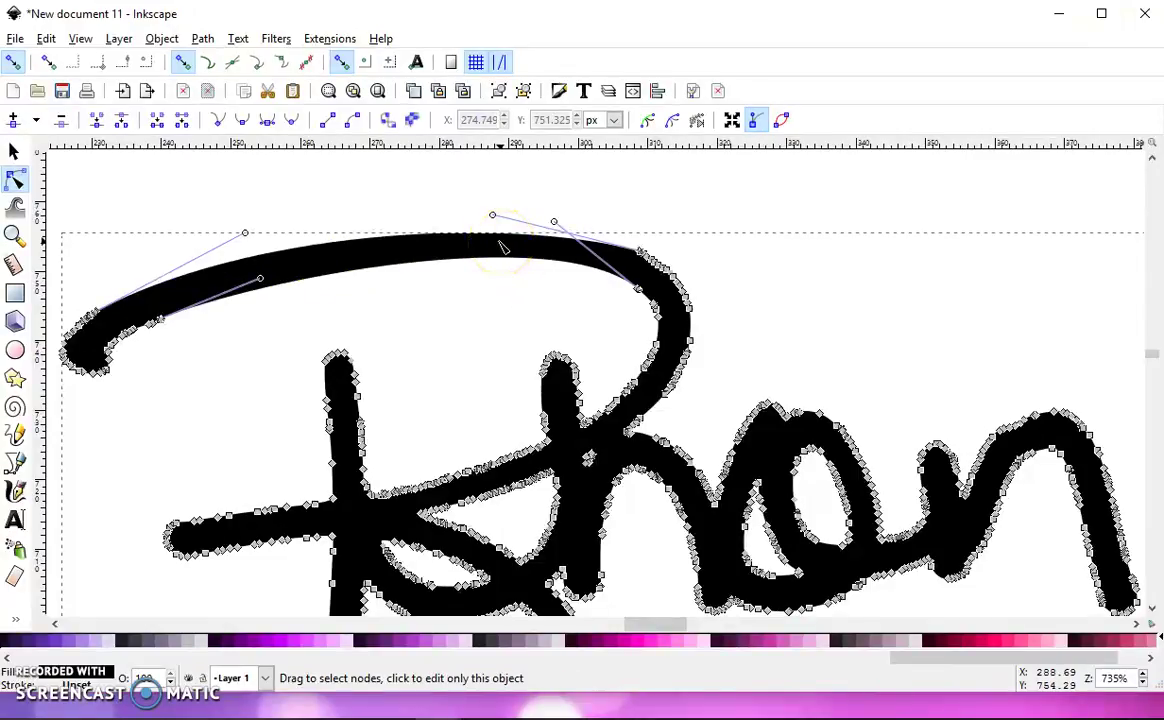
left_click_drag(492, 215, 551, 207)
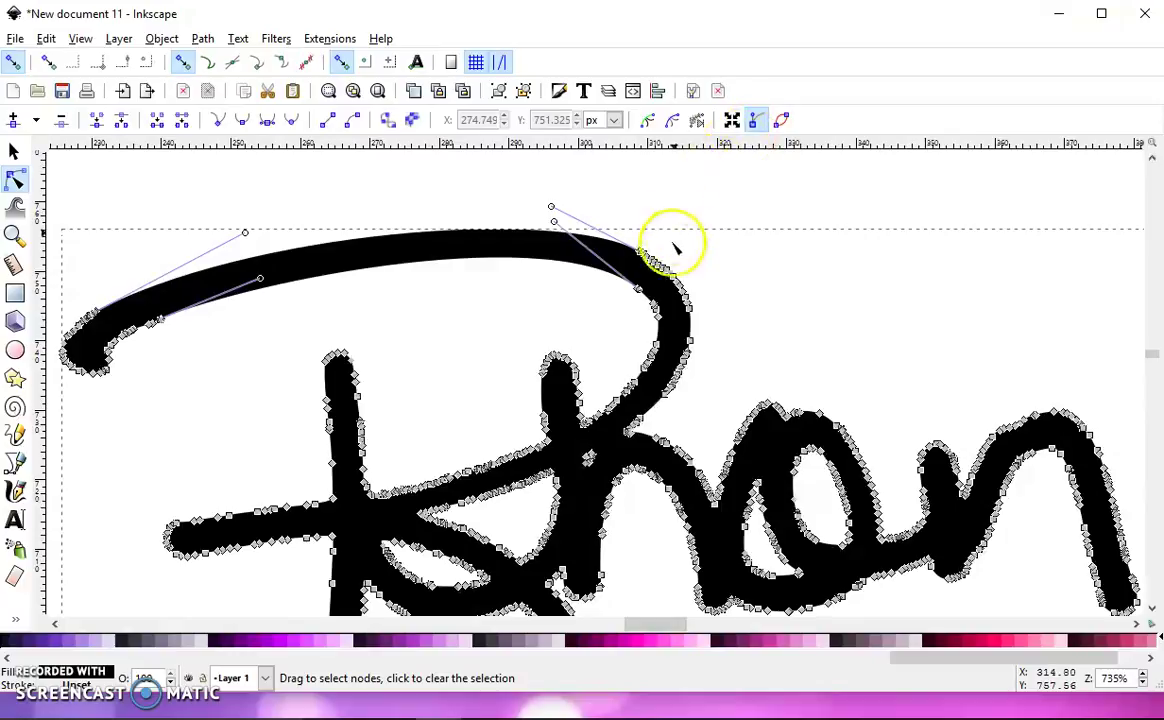
Delete the clustered nodes on both sides of the first letter's upright stem, above the crossing stroke
left_click_drag(294, 390, 413, 478)
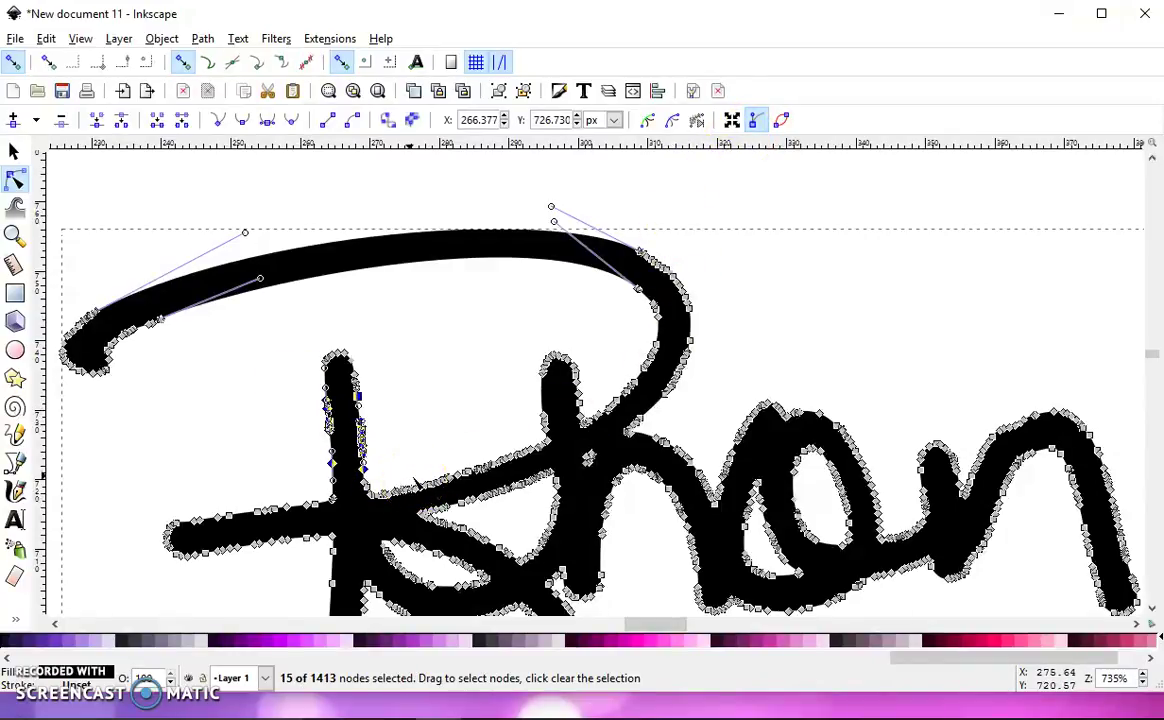
key("Delete")
left_click(395, 462)
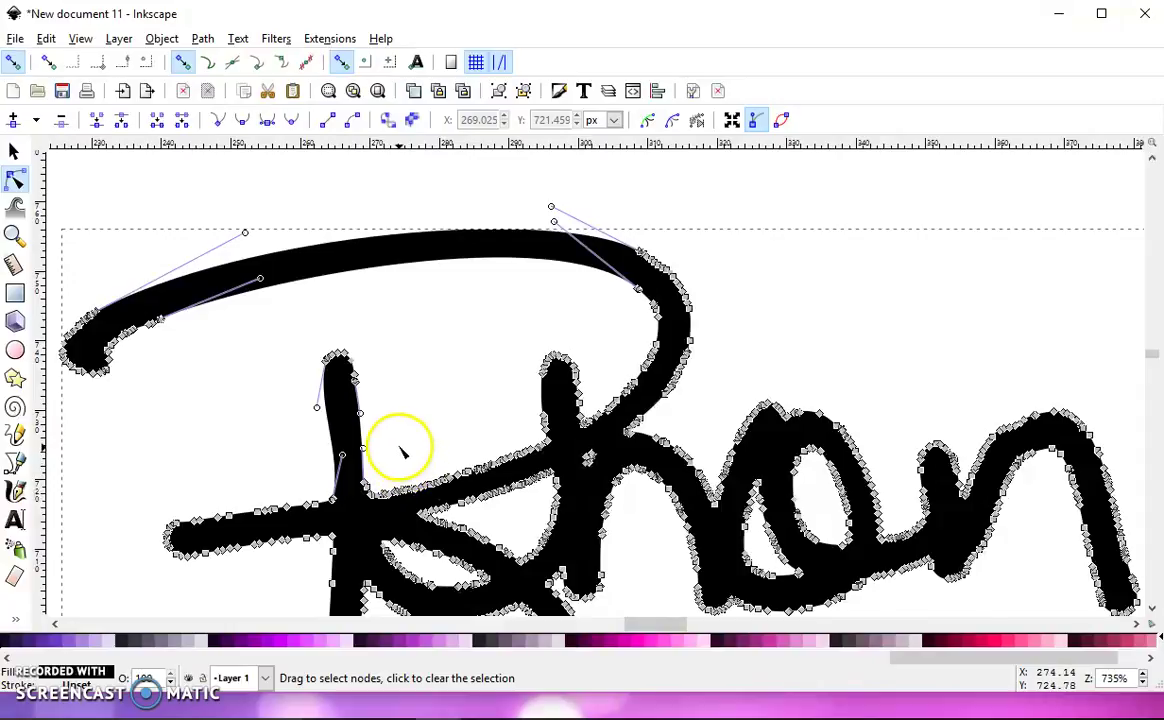
Delete the excess nodes along the upper edge of the first letter's diagonal stroke and the inner edge of its bowl's lower curve
mouse_move(382, 446)
left_mouse_down()
mouse_move(385, 481)
mouse_move(456, 494)
left_mouse_up()
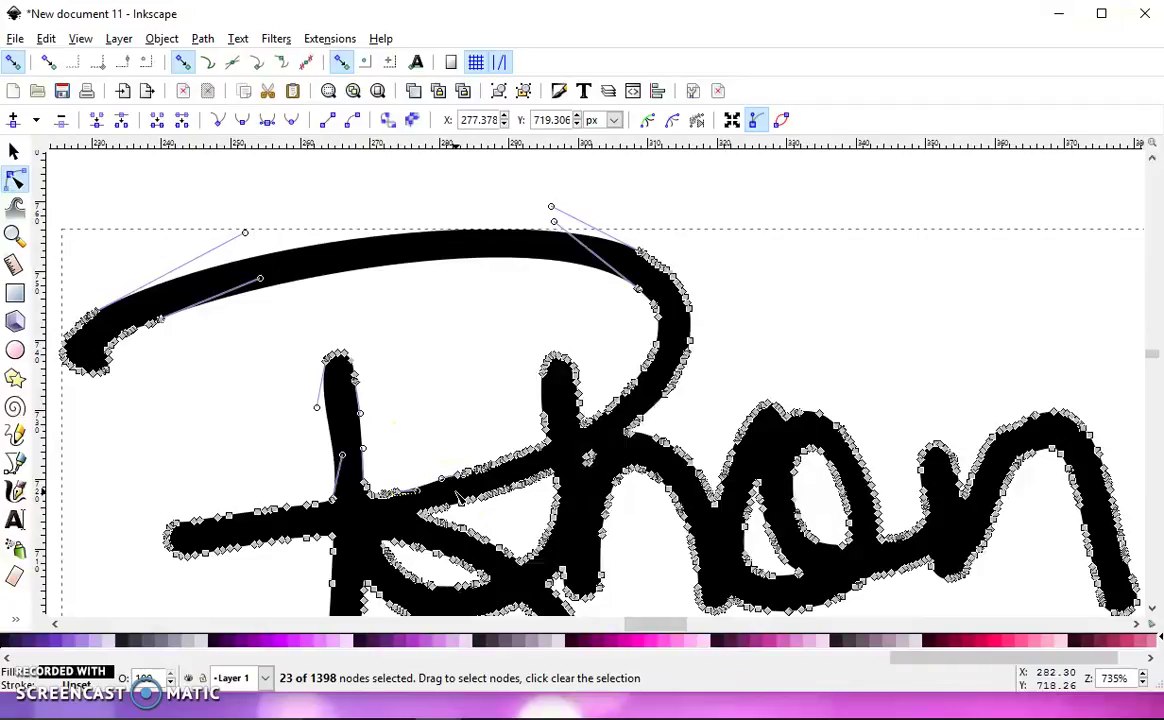
left_click(447, 481)
mouse_move(440, 438)
left_mouse_down()
mouse_move(475, 473)
mouse_move(517, 476)
left_mouse_up()
key("Delete")
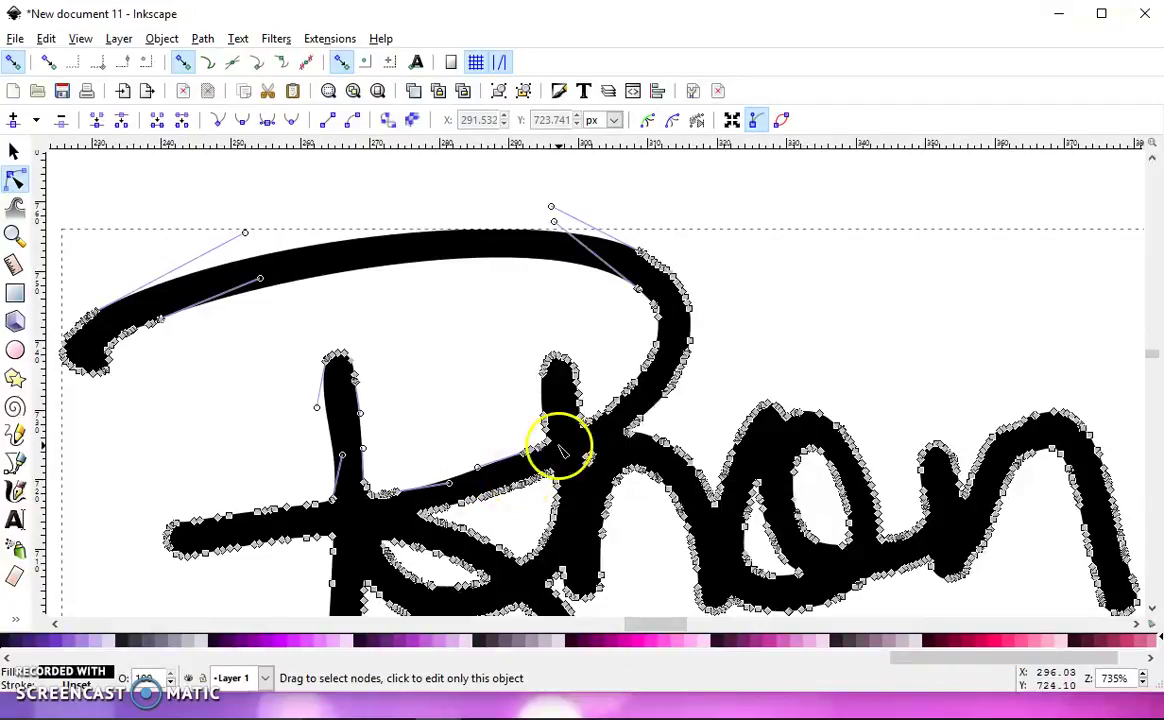
left_click_drag(603, 360, 642, 408)
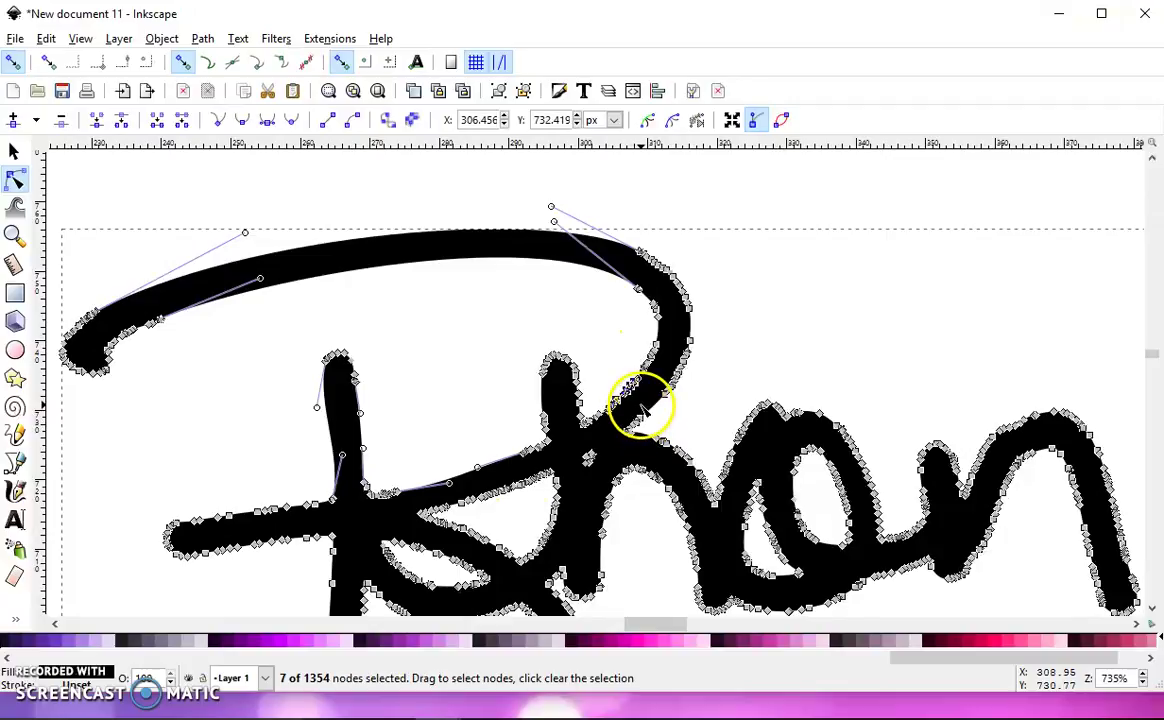
key("Delete")
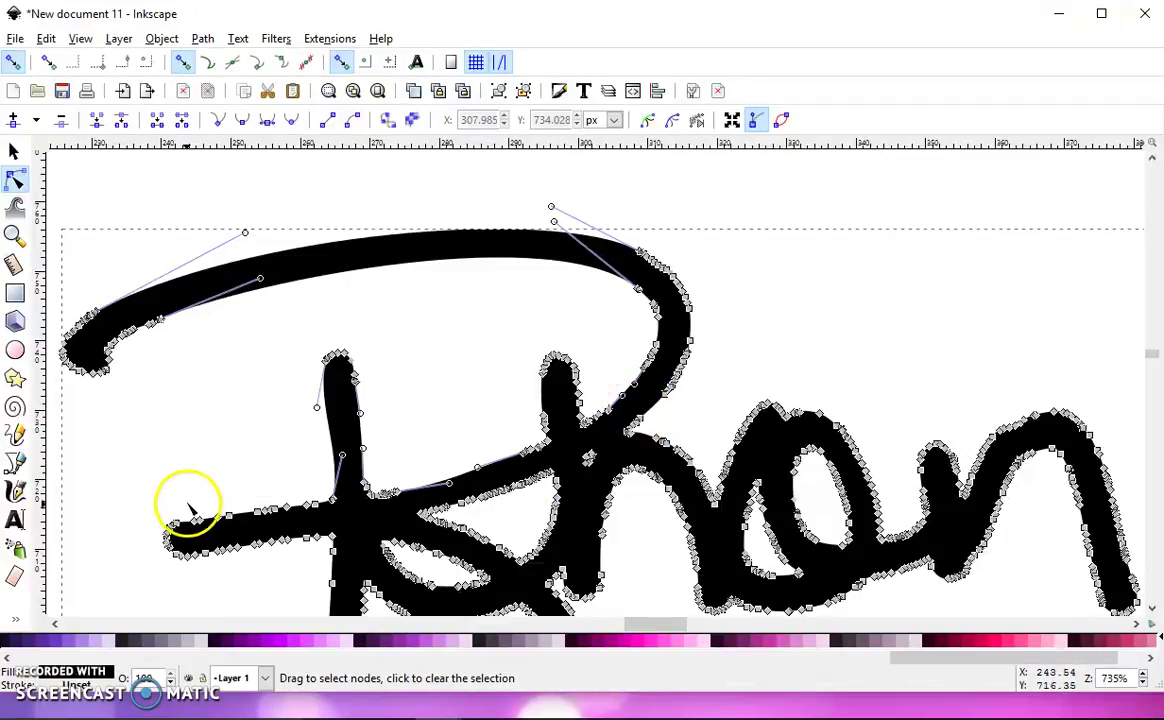
Delete the excess nodes along the horizontal stroke left of the first letter's stem and smooth its upper edge with the curve handle
left_click_drag(186, 498, 321, 552)
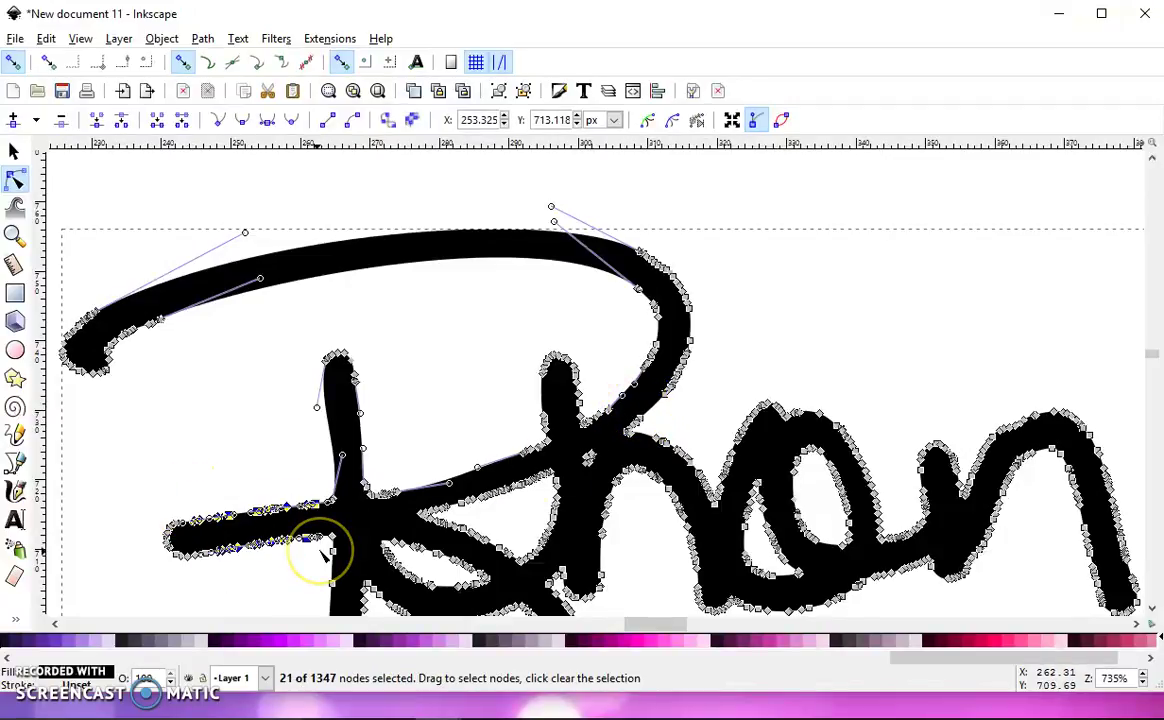
key("Delete")
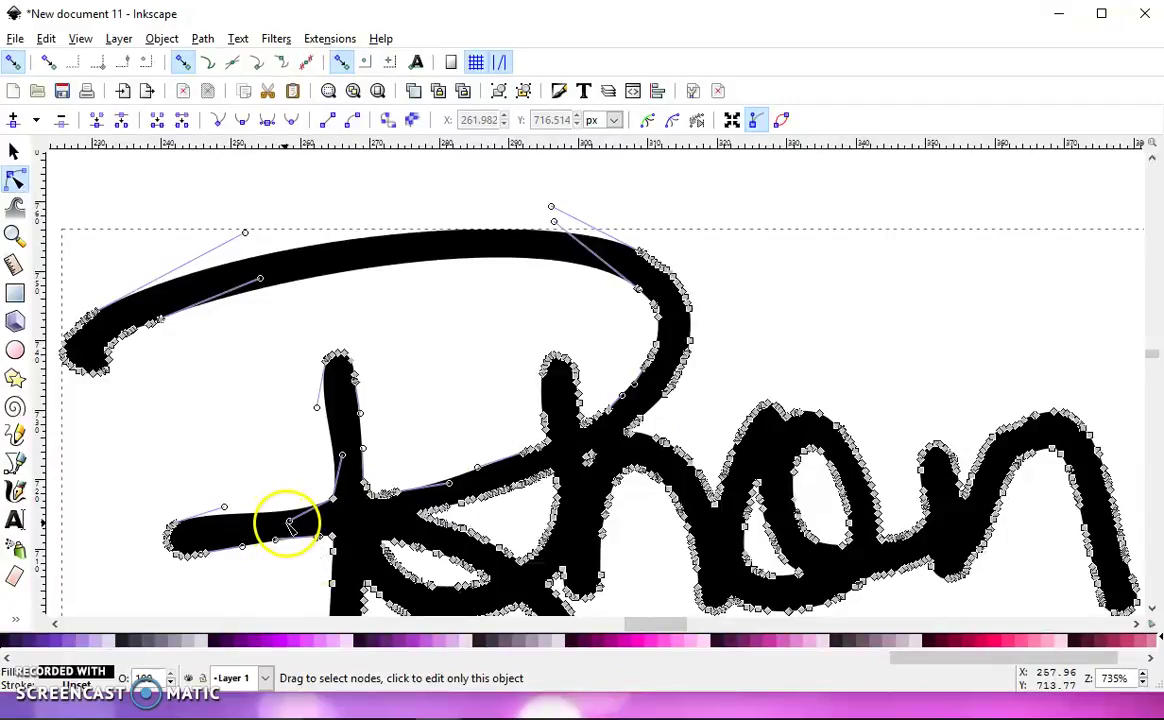
left_click_drag(299, 506, 283, 512)
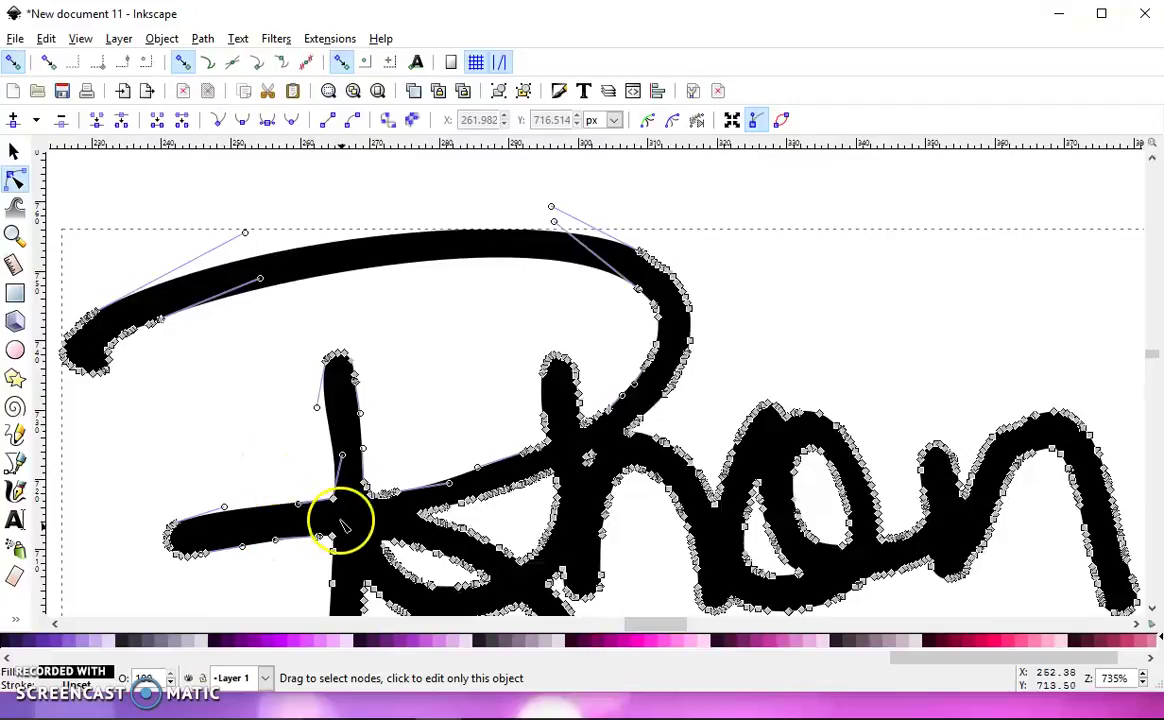
Select the cleaned-up signature as an object, check its node count and view it on the page
scroll(224, 349, "down", 2)
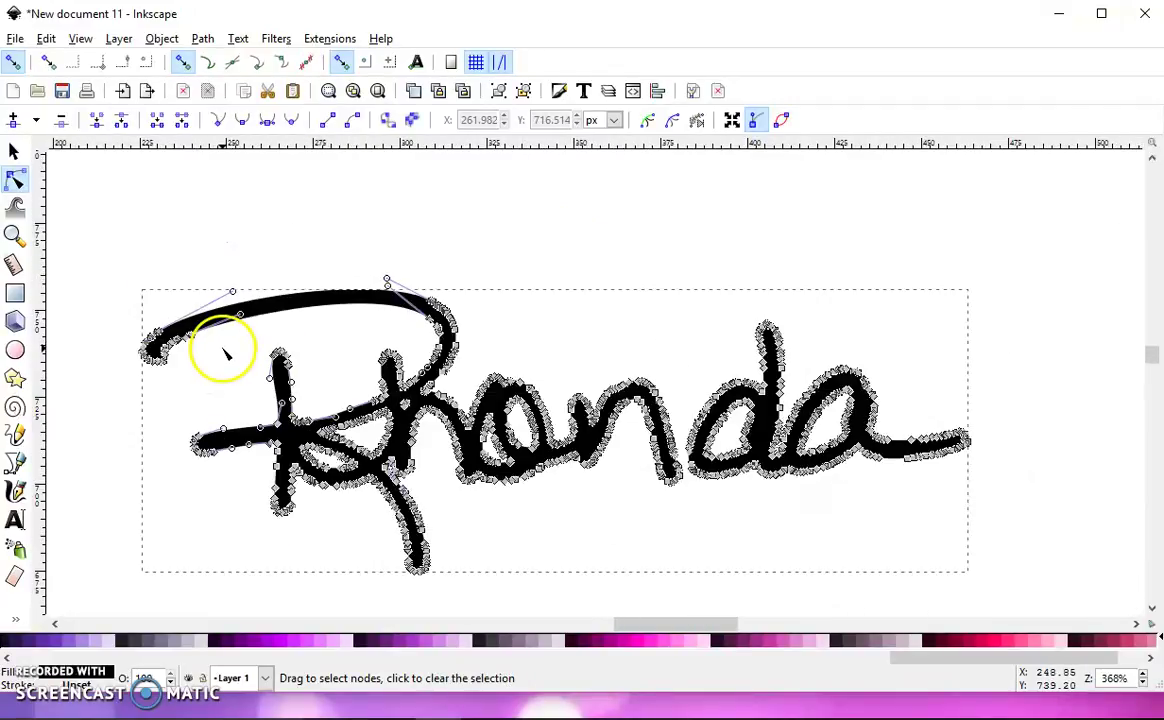
left_click(15, 150)
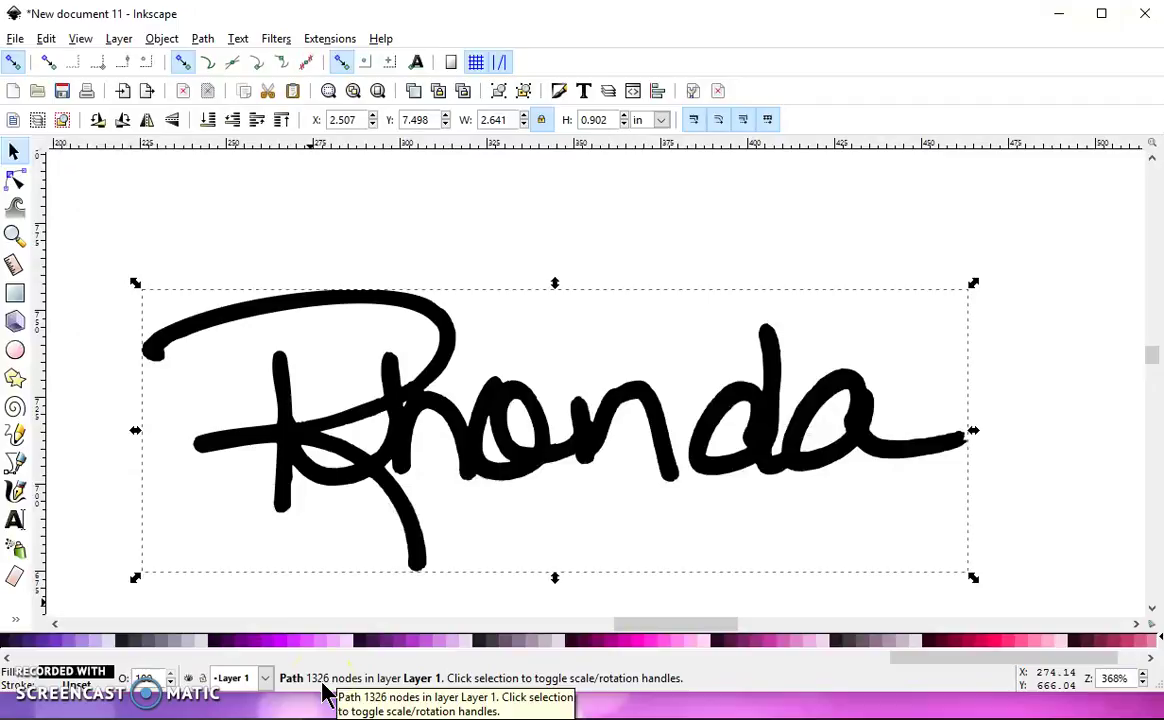
scroll(429, 463, "down", 2, "ctrl")
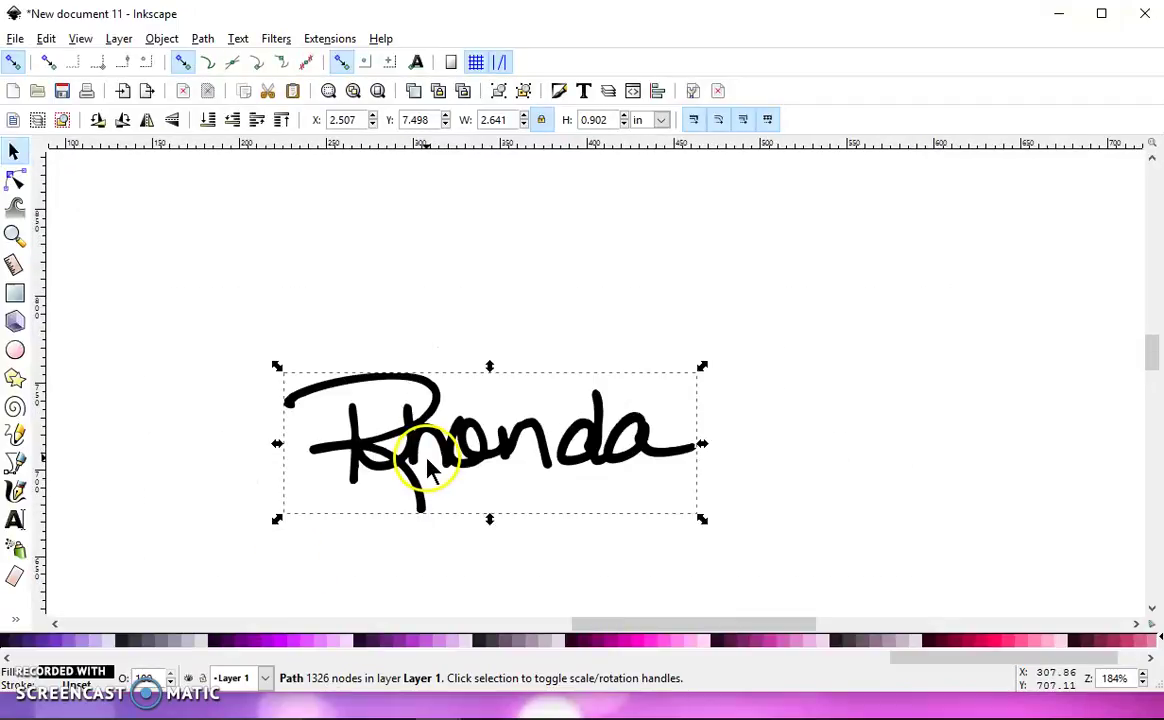
left_click_drag(429, 463, 447, 325)
scroll(442, 372, "down", 3, "ctrl")
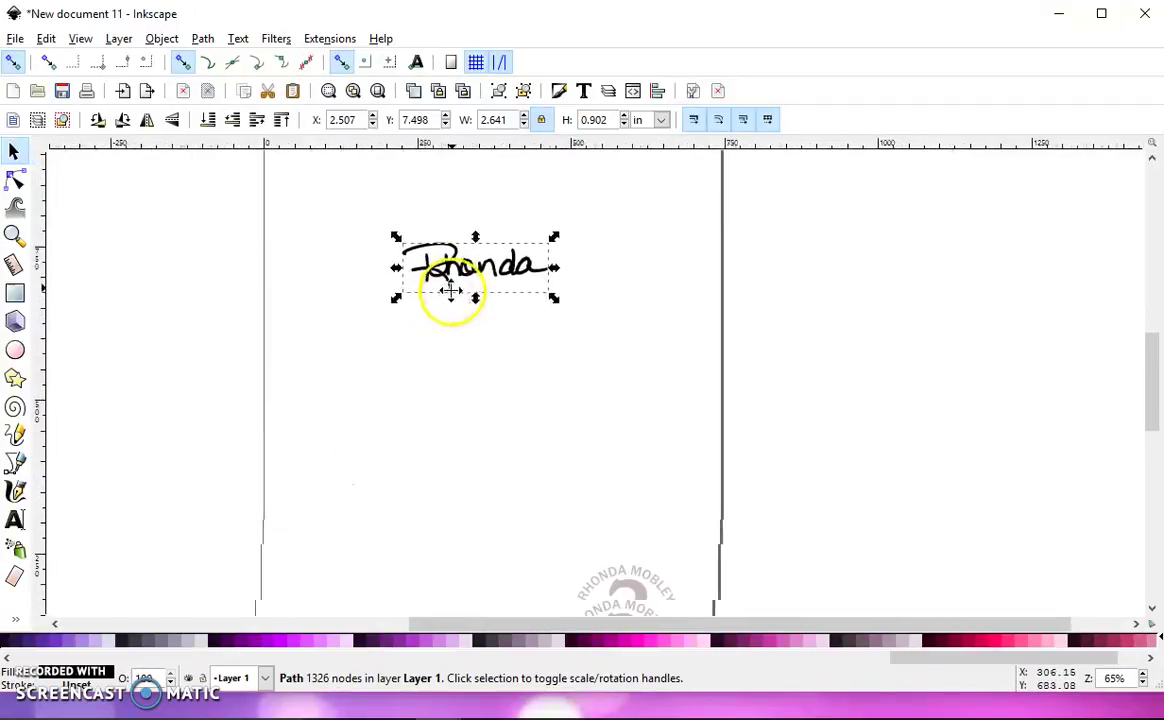
Set up saving a copy to the Desktop as drawing-1 in Plain SVG format, and cancel the save
left_click(15, 38)
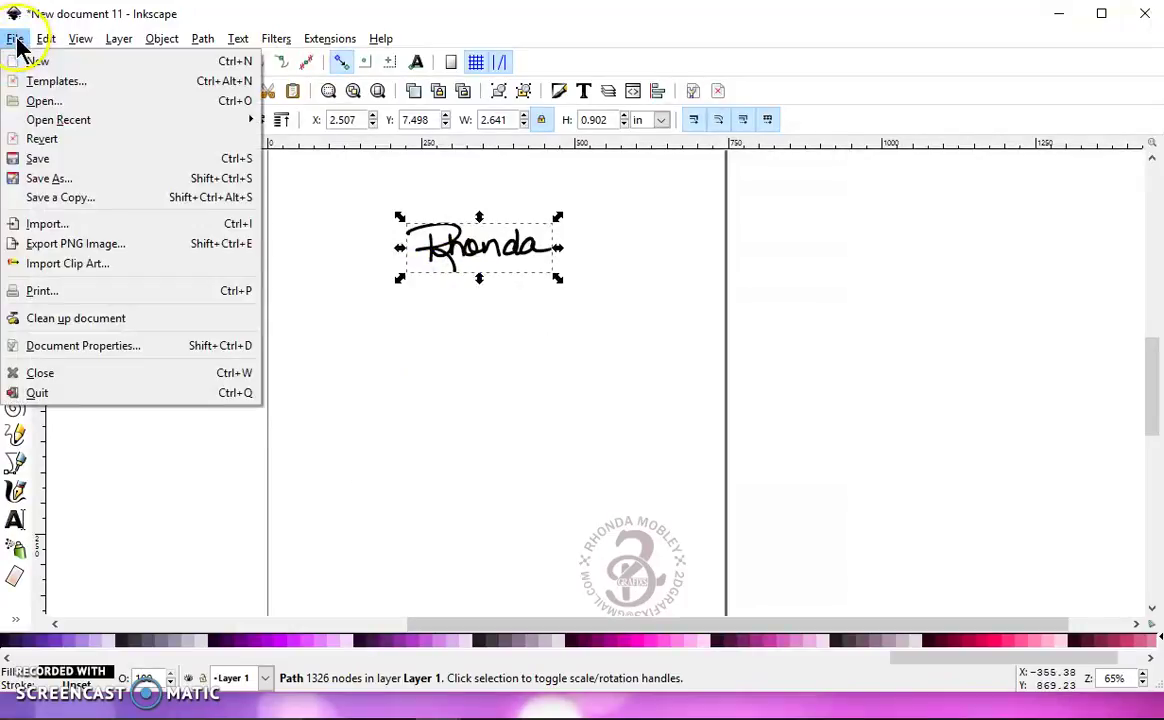
left_click(44, 180)
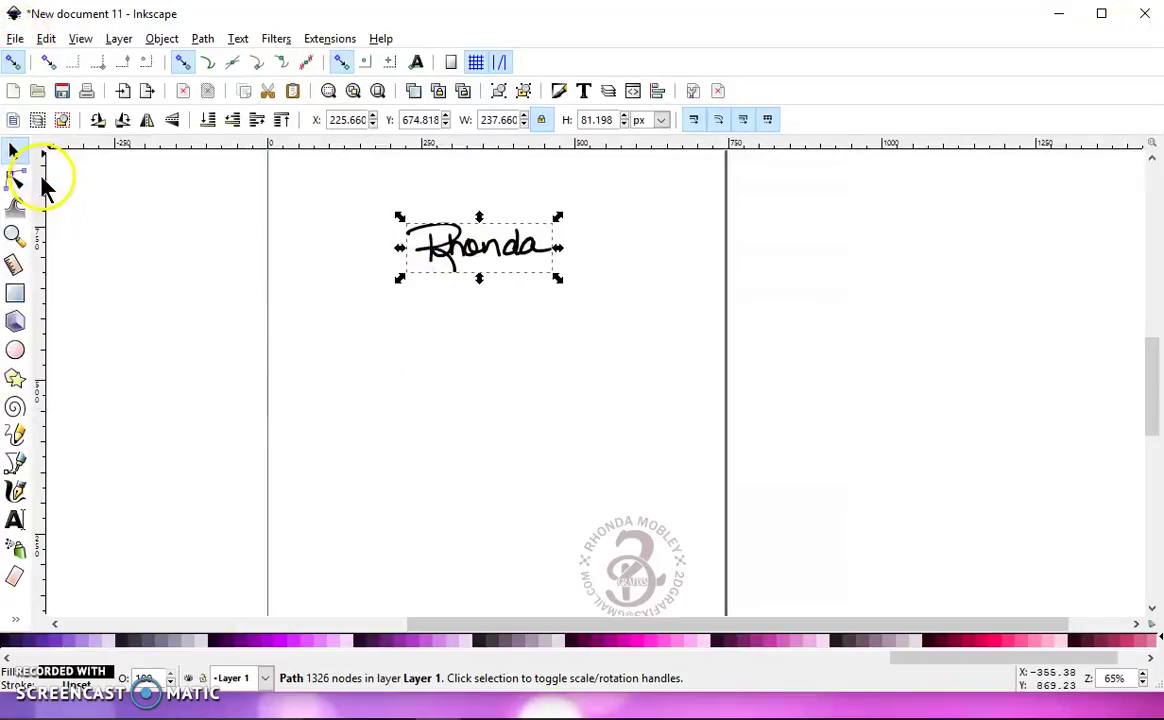
left_click(60, 172)
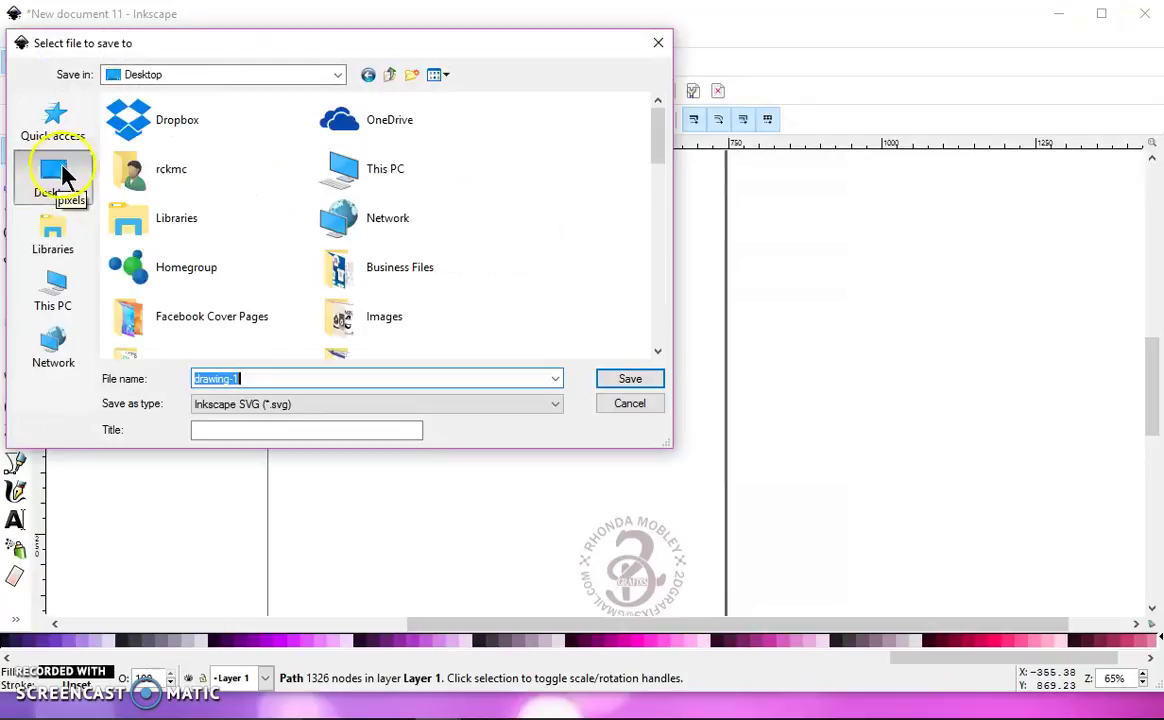
left_click(270, 378)
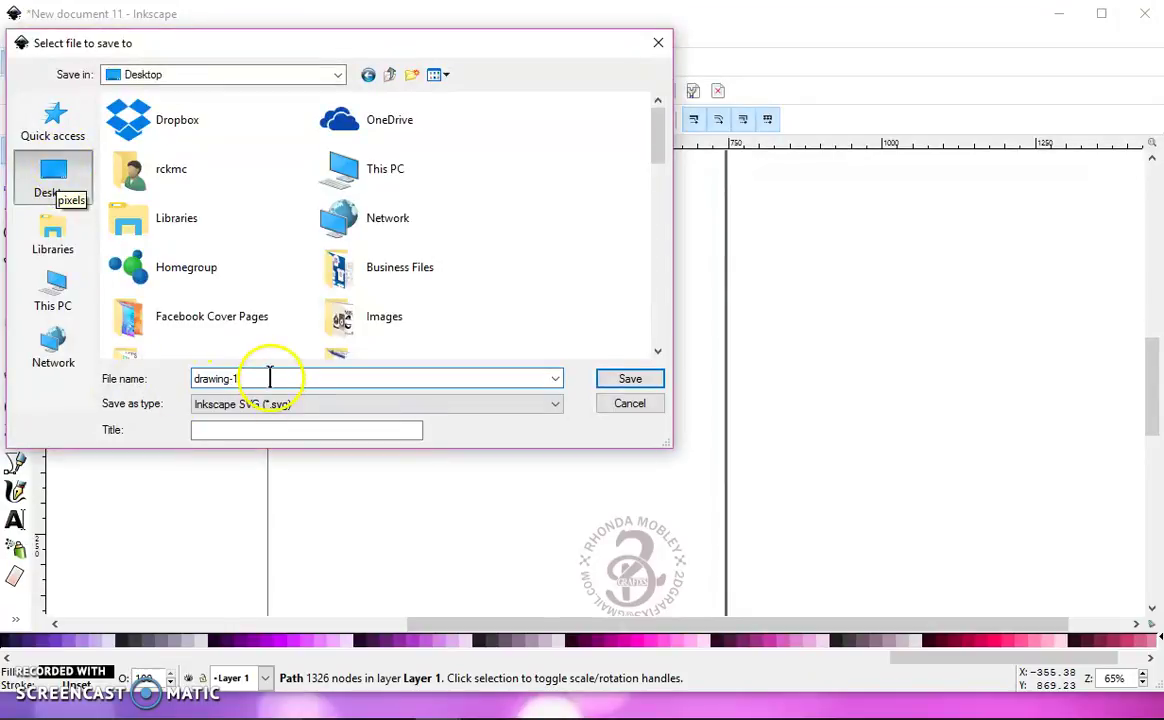
left_click(321, 406)
left_click(292, 80)
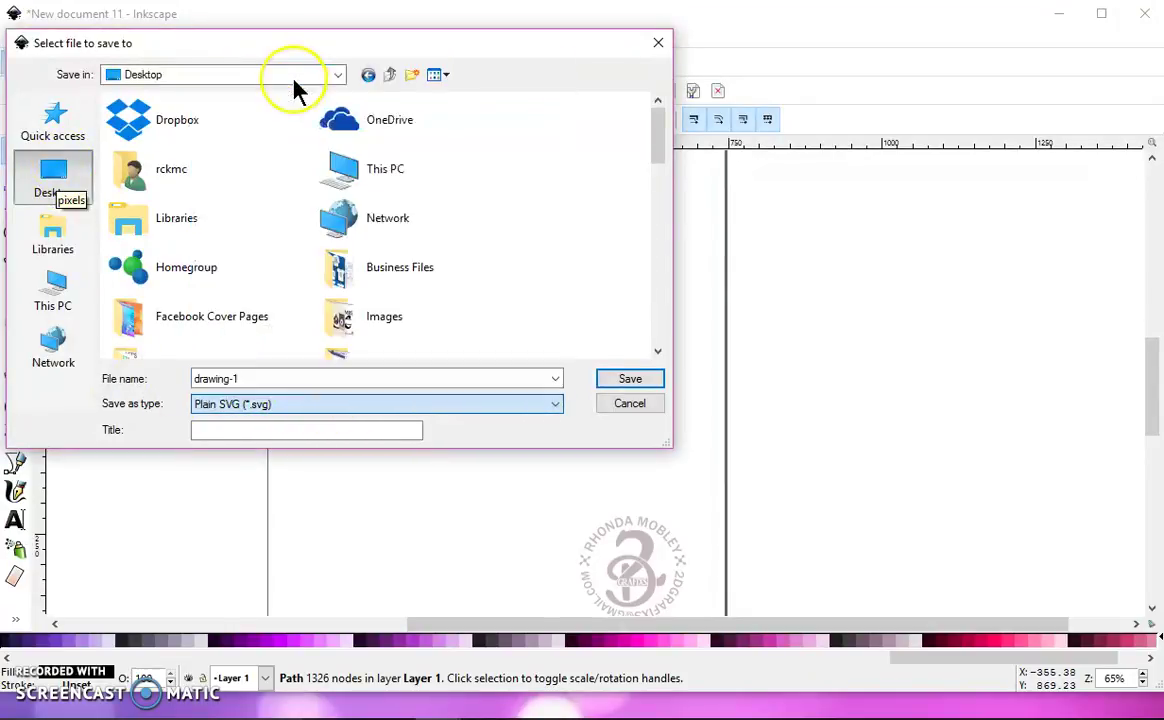
left_click(630, 404)
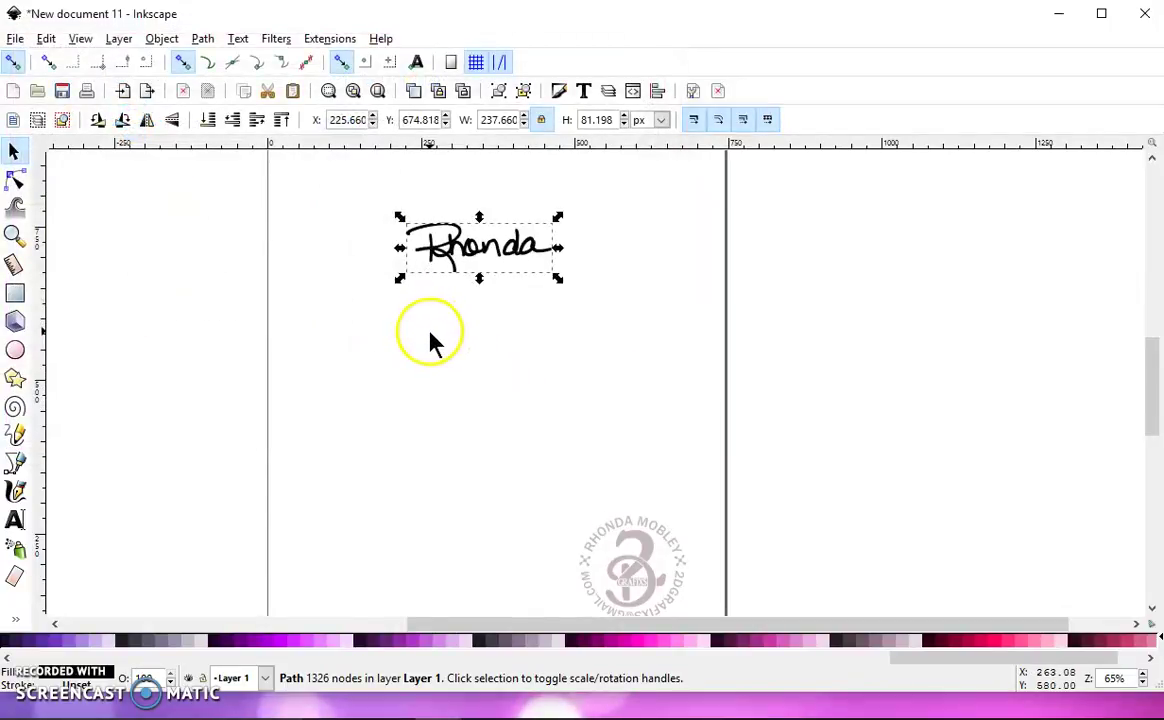